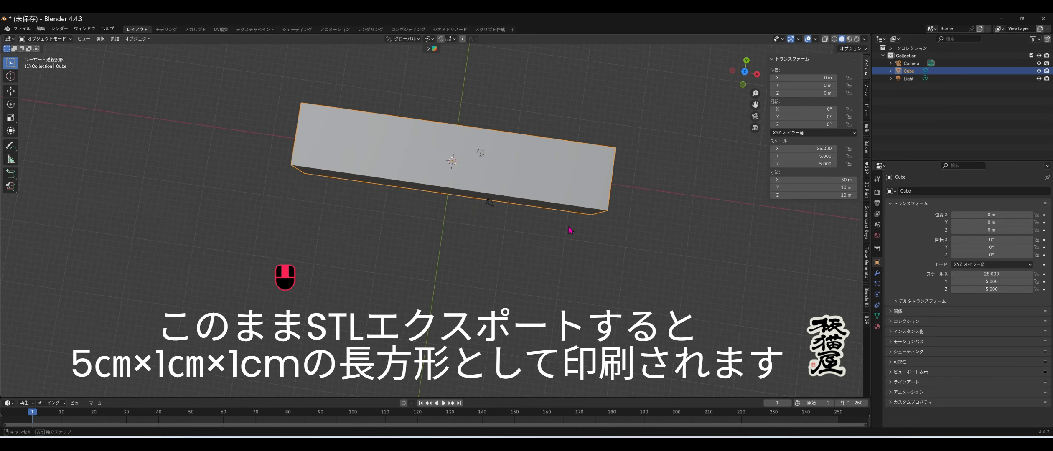
Step: Show the scene in wireframe and add a text object at the centre of the box
{"action": "key", "text": "shift+z"}
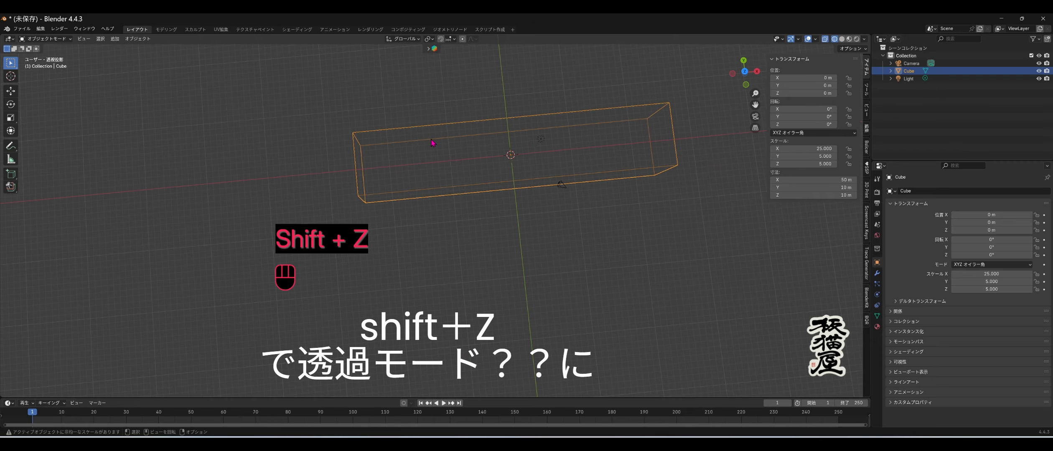
{"action": "key", "text": "Tab"}
{"action": "key", "text": "Tab"}
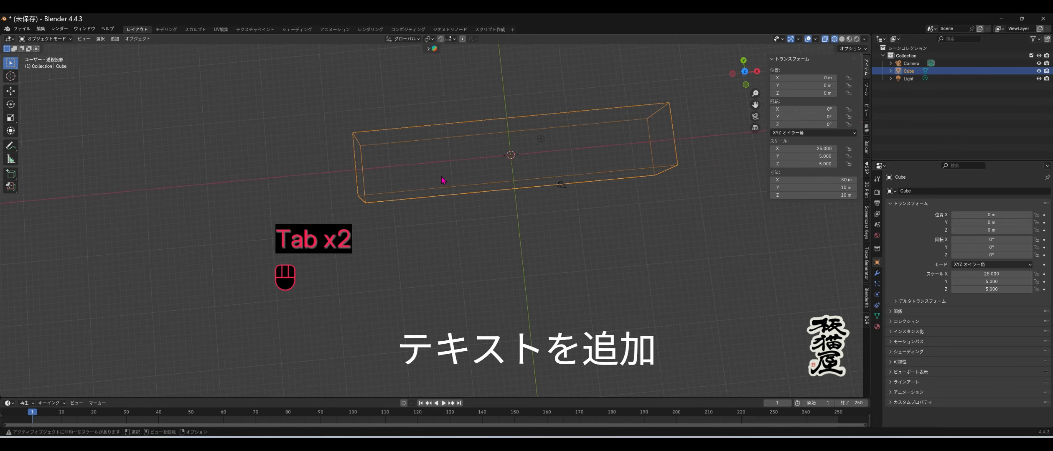
{"action": "key", "text": "shift+a"}
{"action": "left_click", "coordinate": [469, 176]}
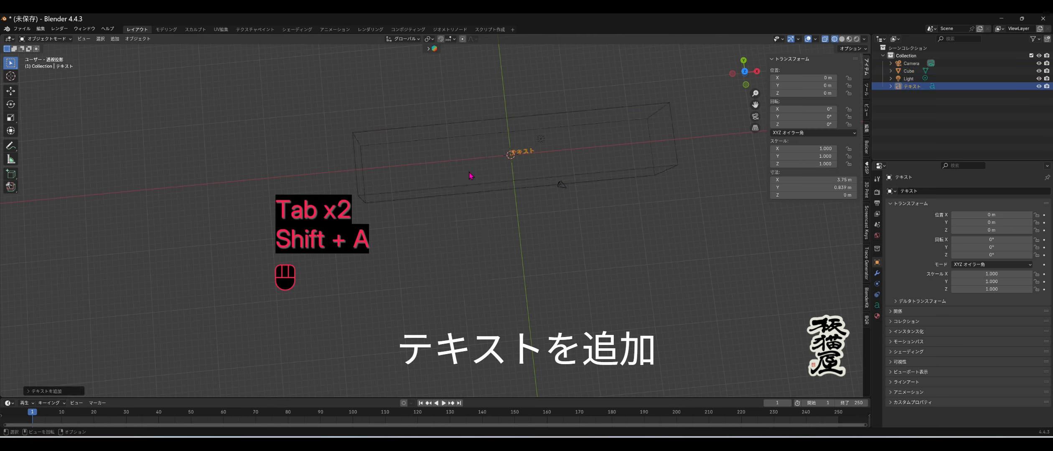
Step: Scale the new text object up uniformly to about 3.01
{"action": "scroll", "coordinate": [515, 166], "scroll_direction": "up", "scroll_amount": 4}
{"action": "middle_click_drag", "start_coordinate": [537, 155], "coordinate": [465, 235], "text": "shift"}
{"action": "scroll", "coordinate": [525, 180], "scroll_direction": "up", "scroll_amount": 2}
{"action": "middle_click_drag", "start_coordinate": [527, 179], "coordinate": [460, 213], "text": "shift"}
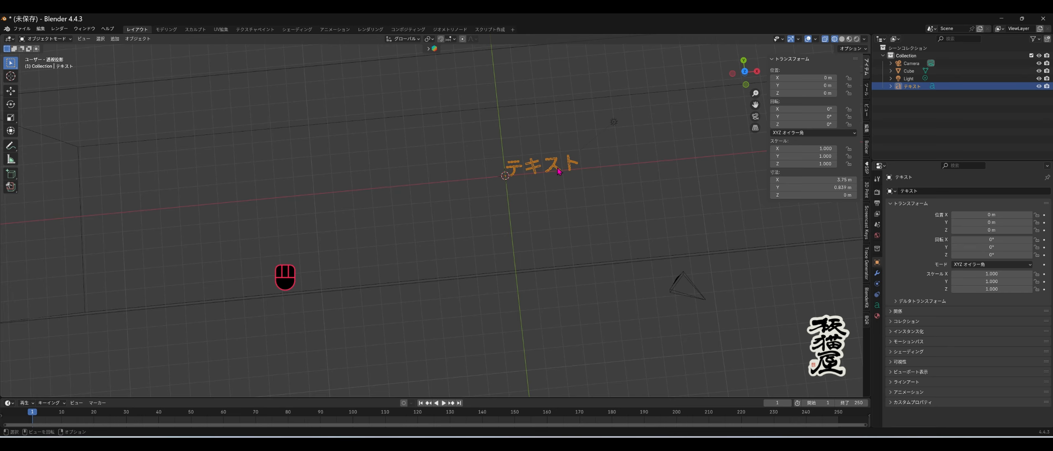
{"action": "key", "text": "s"}
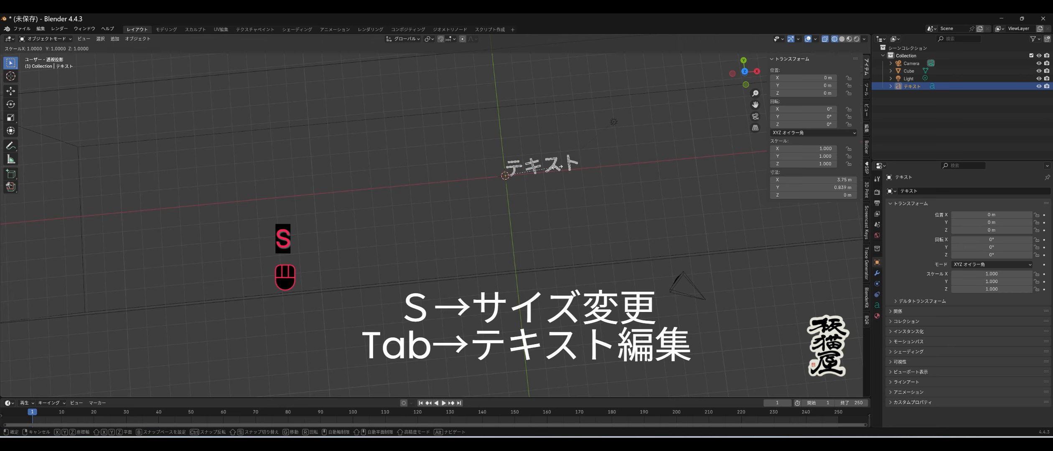
{"action": "left_click", "coordinate": [664, 170], "text": "shift"}
{"action": "middle_click_drag", "start_coordinate": [665, 170], "coordinate": [591, 193], "text": "shift"}
Step: Replace the text object's default wording with "TARGET"
{"action": "key", "text": "Tab"}
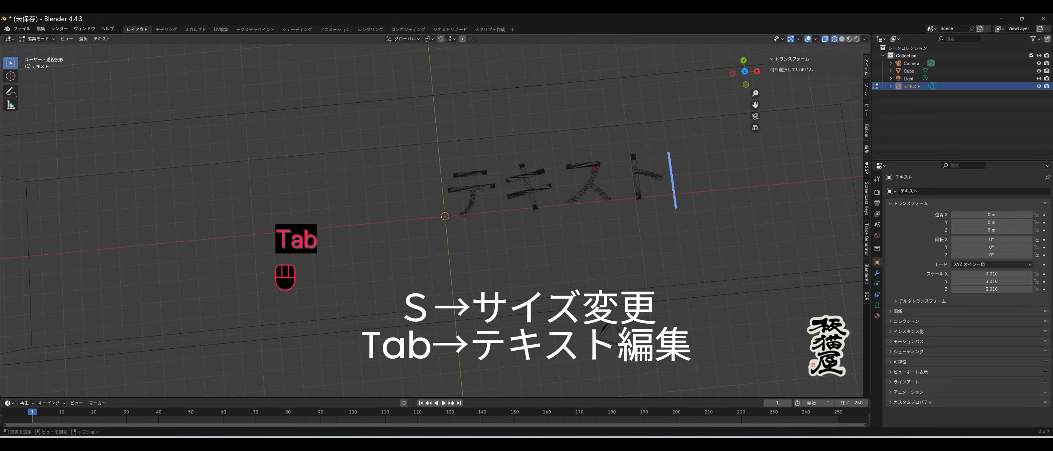
{"action": "key", "text": "BackSpace"}
{"action": "key", "text": "BackSpace"}
{"action": "key", "text": "BackSpace"}
{"action": "key", "text": "BackSpace"}
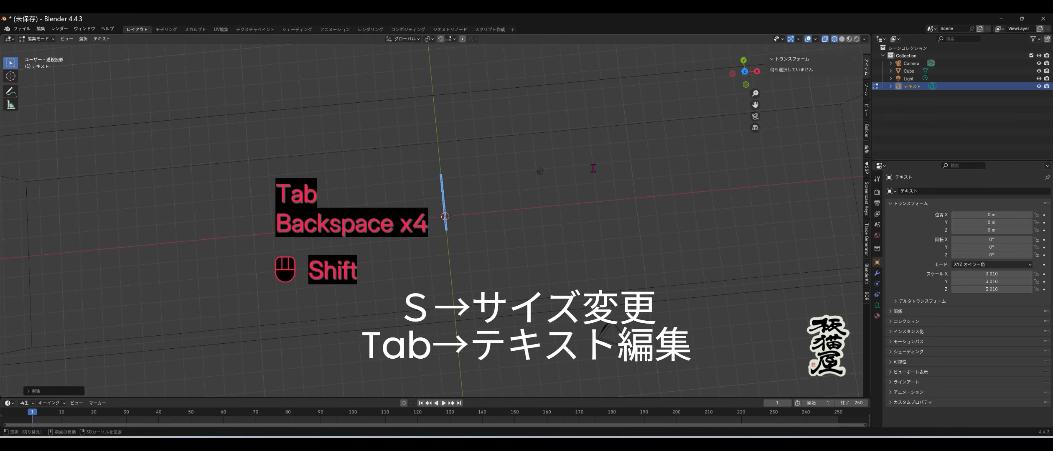
{"action": "type", "text": "T"}
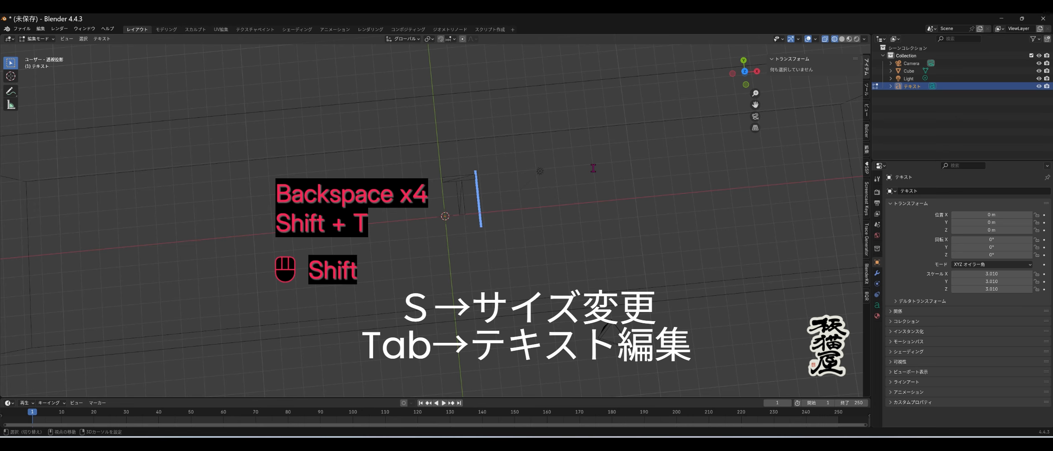
{"action": "type", "text": "AR"}
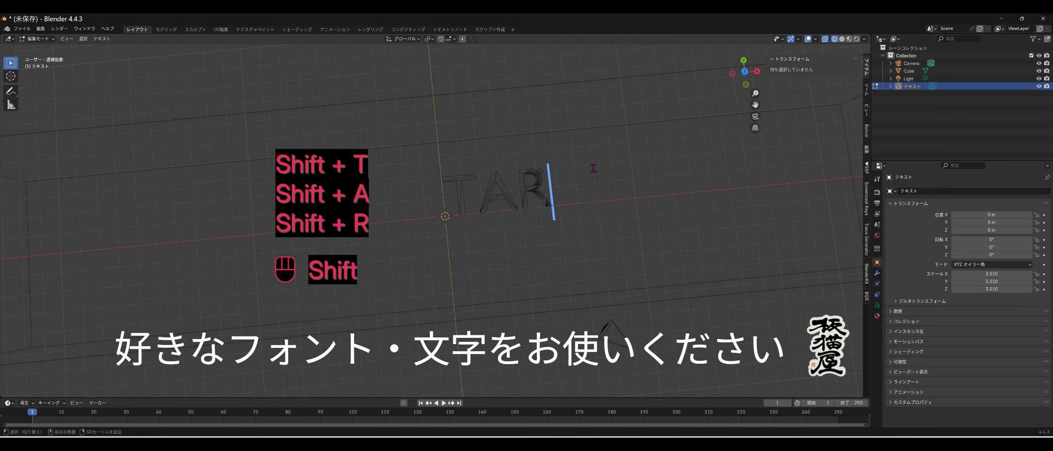
{"action": "type", "text": "GET"}
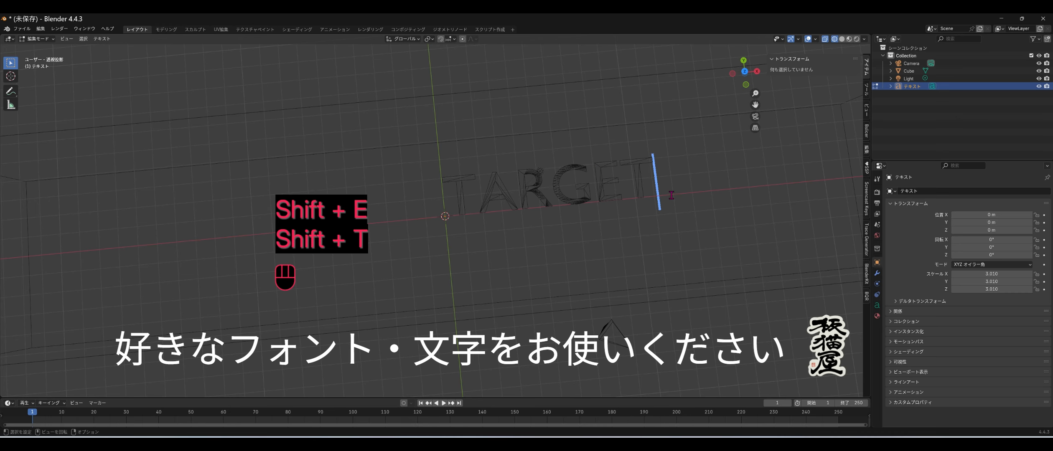
{"action": "key", "text": "Tab"}
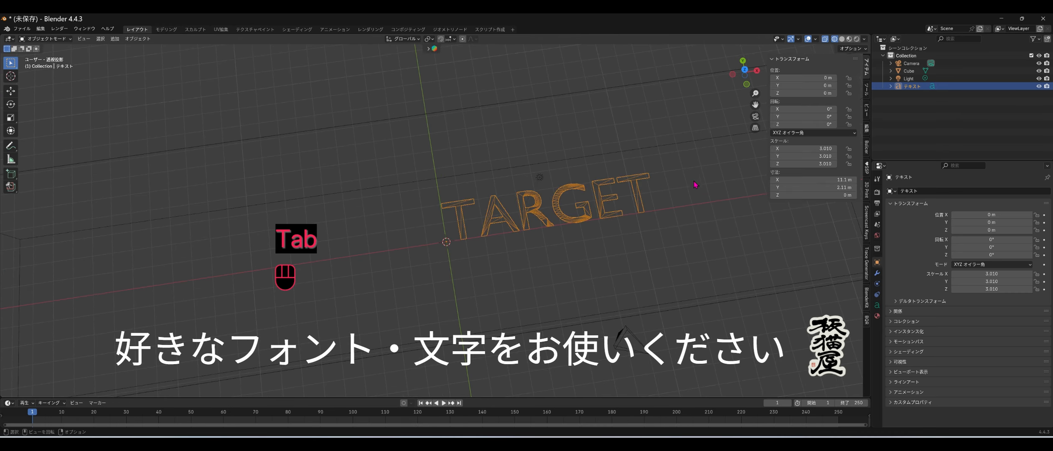
Step: Give the TARGET text thickness with a geometry extrusion of 0.1 m
{"action": "middle_click_drag", "start_coordinate": [695, 184], "coordinate": [781, 229]}
{"action": "left_click", "coordinate": [877, 306]}
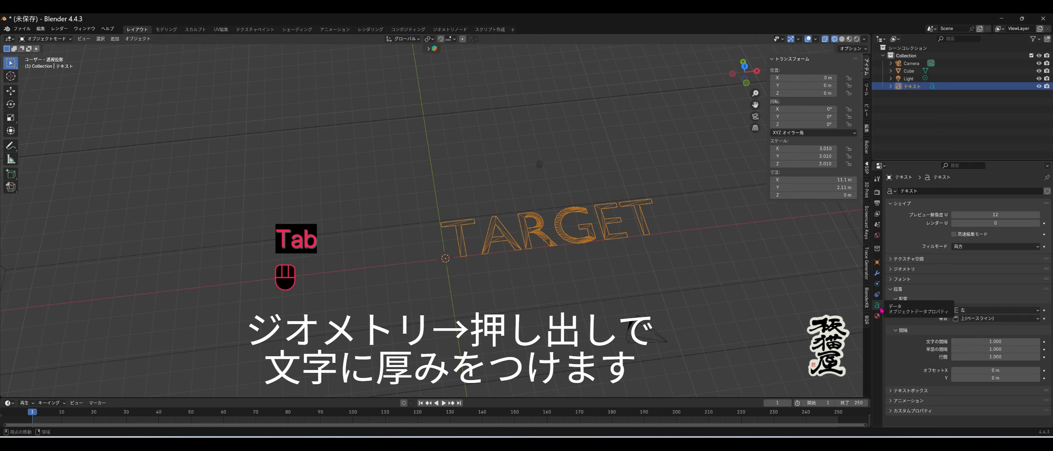
{"action": "left_click", "coordinate": [897, 270]}
{"action": "left_click_drag", "start_coordinate": [984, 287], "coordinate": [1007, 288]}
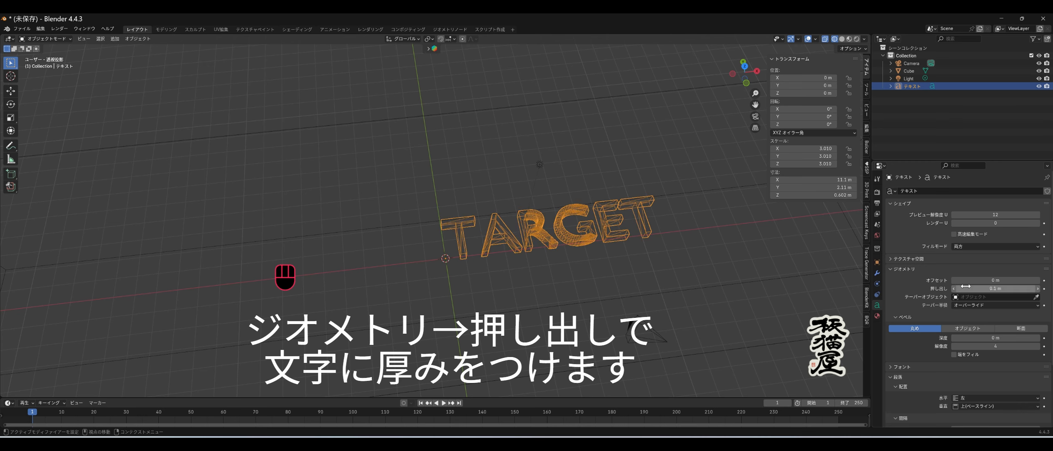
Step: Convert the extruded TARGET text into a mesh
{"action": "right_click", "coordinate": [649, 233]}
{"action": "mouse_move", "coordinate": [649, 230]}
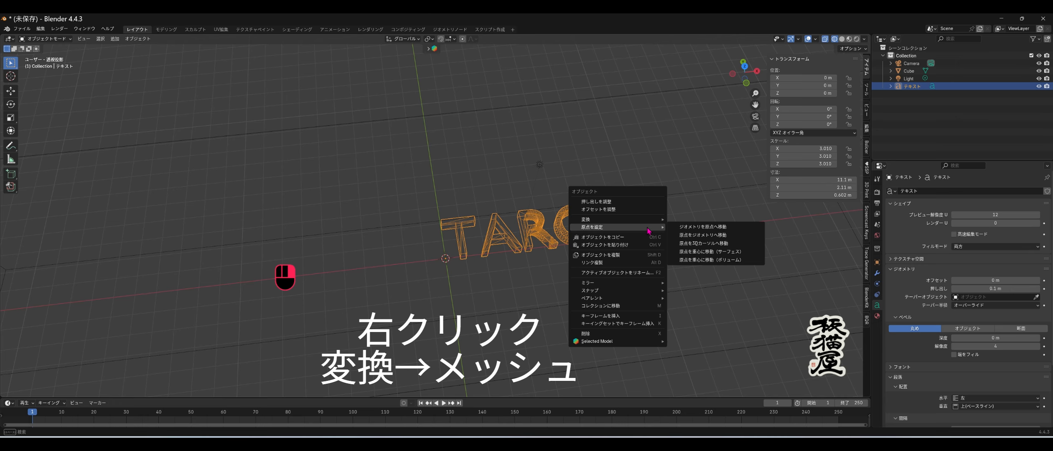
{"action": "left_click", "coordinate": [680, 226]}
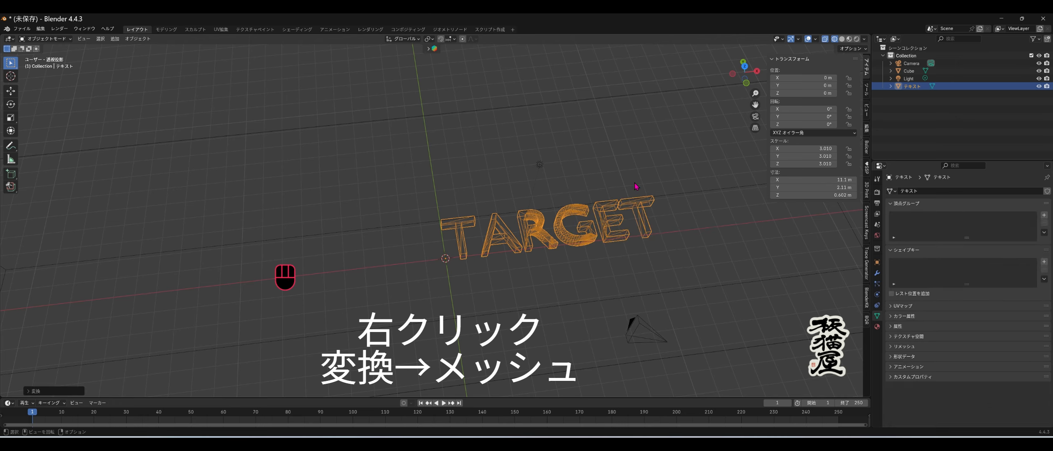
Step: Move the lettering's origin to its center of mass and set its X and Y location to 0
{"action": "right_click", "coordinate": [588, 226]}
{"action": "mouse_move", "coordinate": [591, 229]}
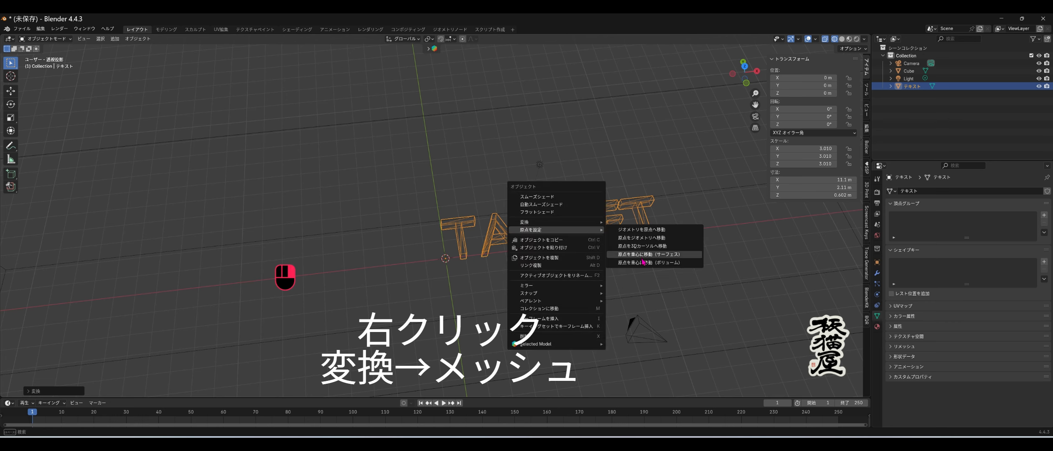
{"action": "left_click", "coordinate": [643, 263]}
{"action": "left_click_drag", "start_coordinate": [819, 78], "coordinate": [819, 86]}
{"action": "type", "text": "0"}
{"action": "key", "text": "Return"}
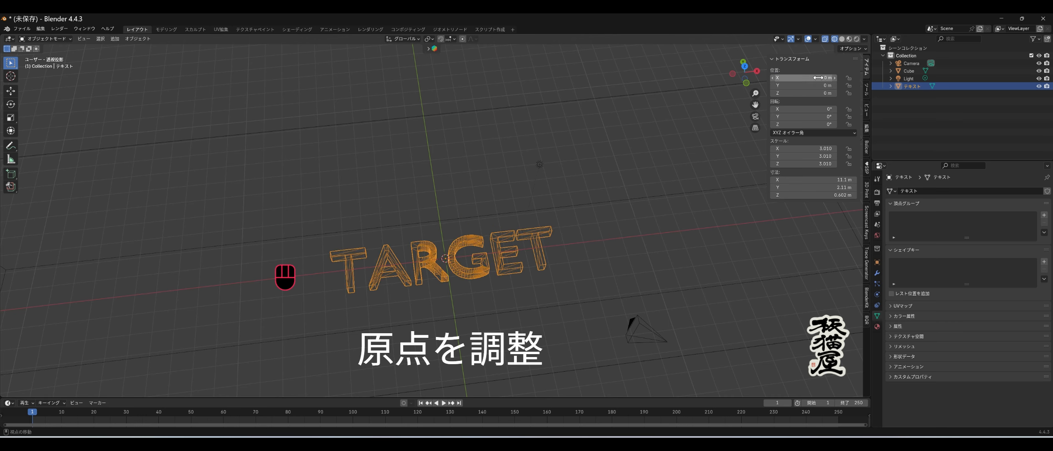
Step: Scale the lettering up uniformly in top view to about 40.2 m wide, keeping it inside the box outline
{"action": "left_click", "coordinate": [745, 69]}
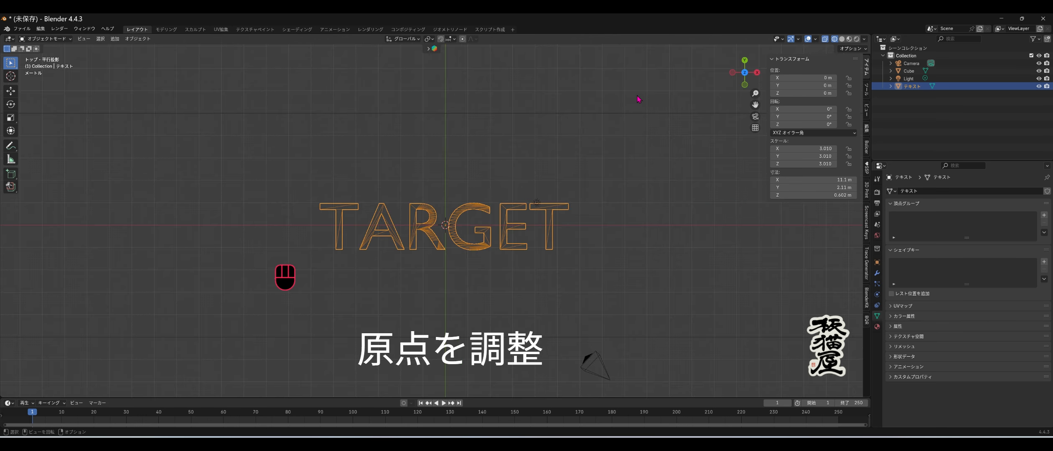
{"action": "key", "text": "s"}
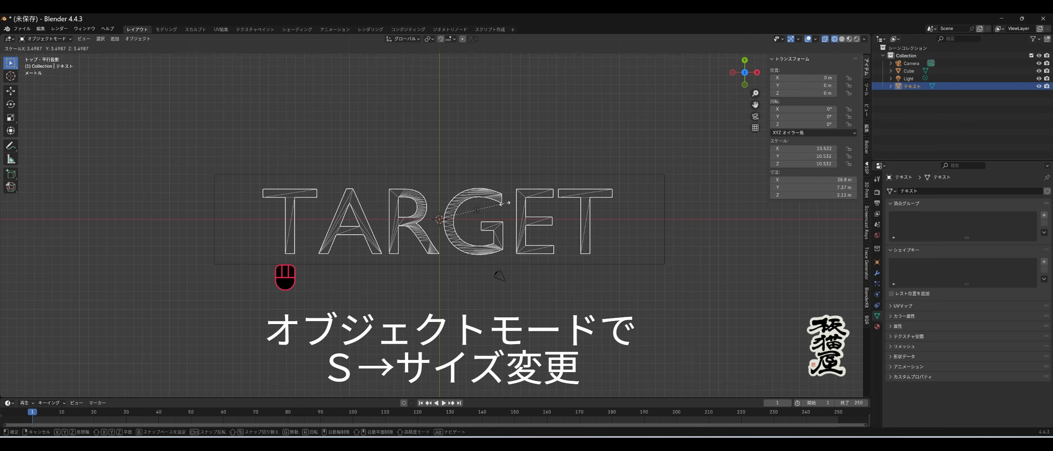
{"action": "left_click", "coordinate": [508, 207]}
Step: Scale the lettering along Z only, down to about 1 m thick
{"action": "middle_click_drag", "start_coordinate": [508, 207], "coordinate": [463, 197]}
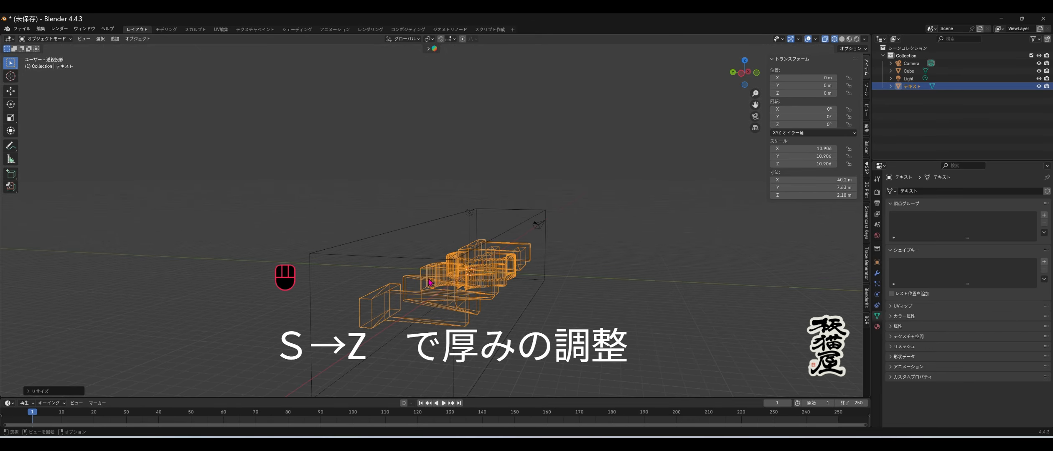
{"action": "key", "text": "s"}
{"action": "key", "text": "z"}
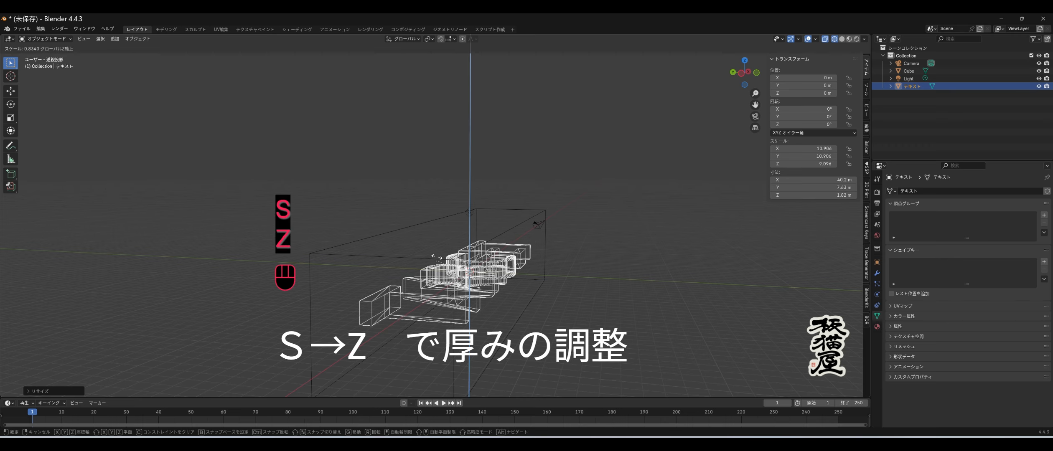
{"action": "left_click", "coordinate": [458, 294]}
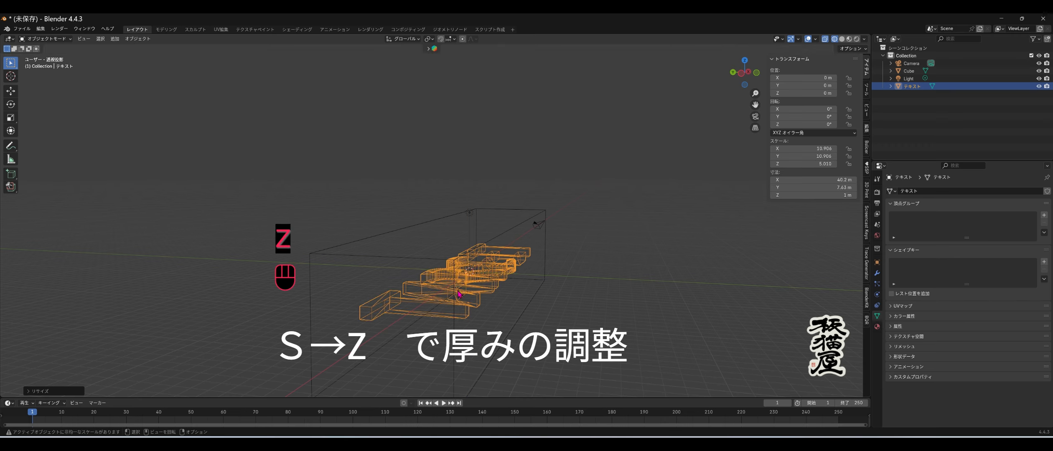
Step: Align the box and the lettering at their bottom faces on Z, using the negative-side align mode relative to the active object
{"action": "middle_click_drag", "start_coordinate": [525, 320], "coordinate": [534, 306]}
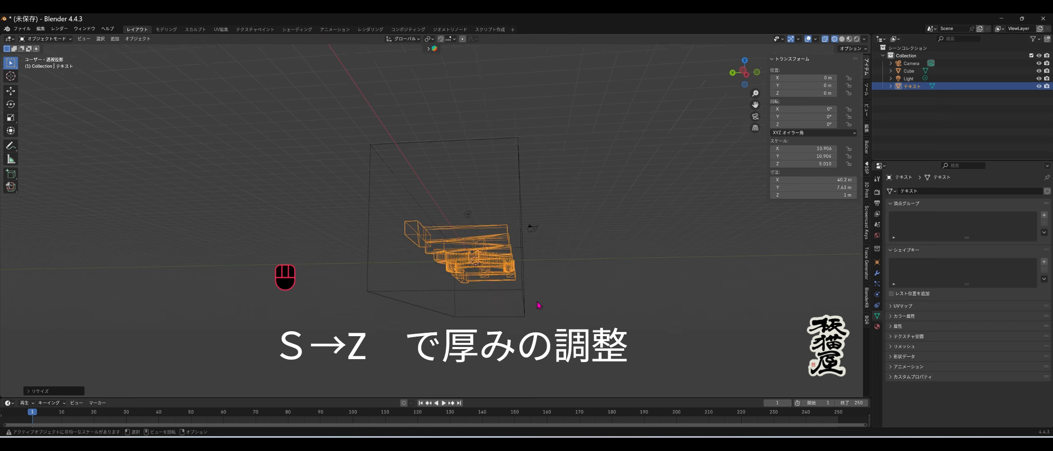
{"action": "left_click_drag", "start_coordinate": [534, 306], "coordinate": [493, 259], "text": "shift"}
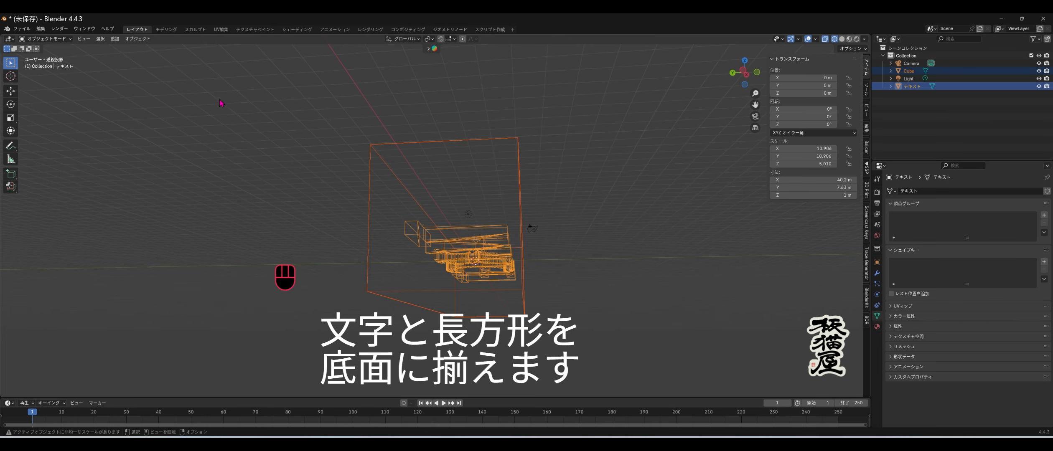
{"action": "left_click", "coordinate": [142, 39]}
{"action": "mouse_move", "coordinate": [154, 48]}
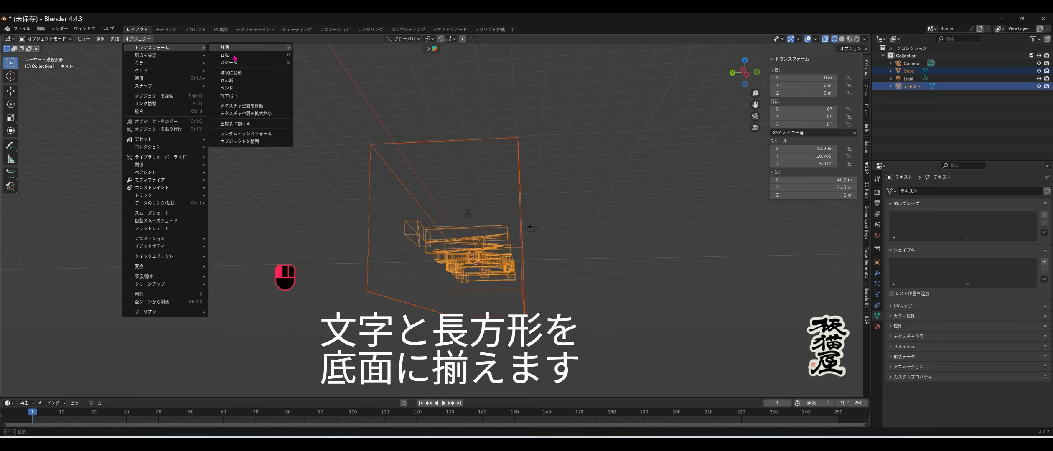
{"action": "left_click", "coordinate": [234, 141]}
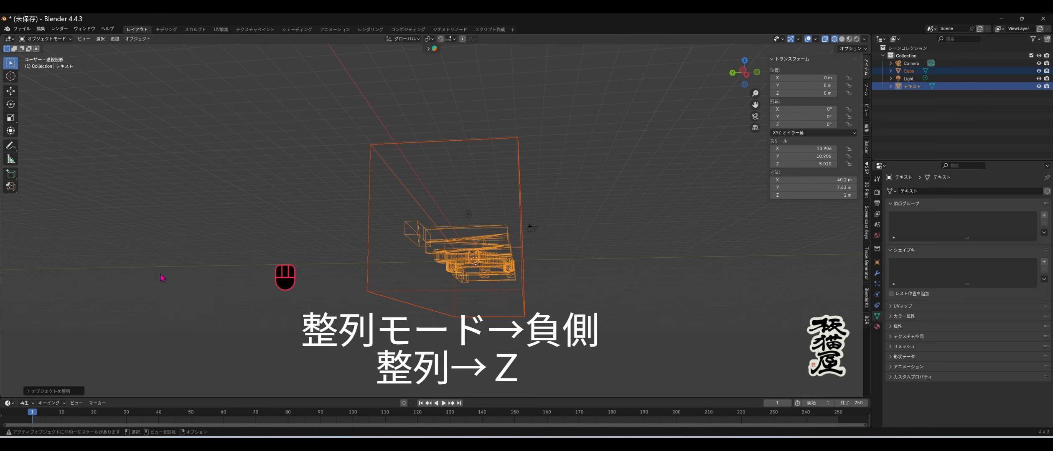
{"action": "left_click", "coordinate": [48, 392]}
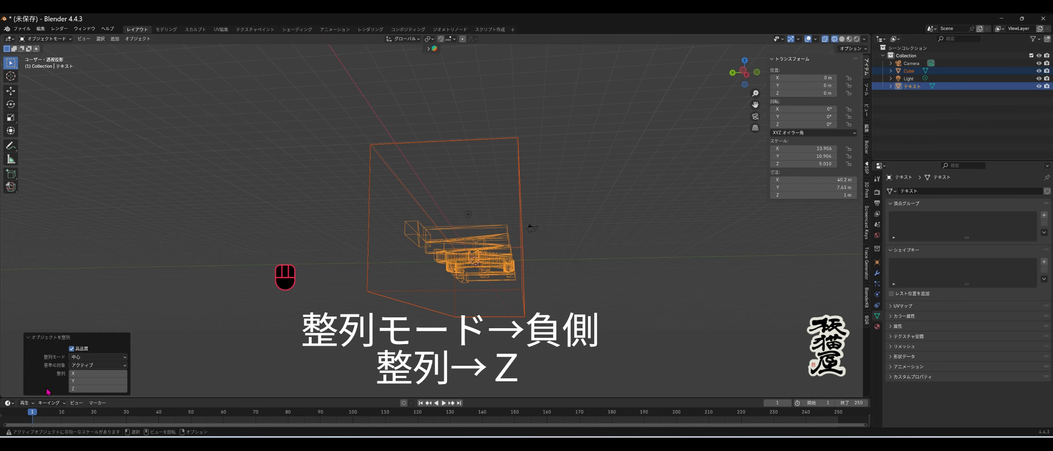
{"action": "left_click", "coordinate": [84, 358]}
{"action": "left_click", "coordinate": [84, 366]}
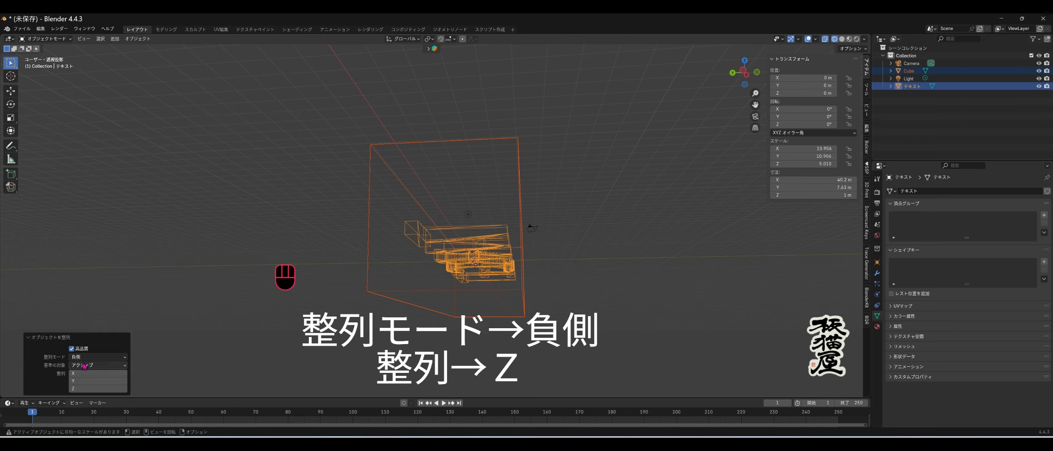
{"action": "left_click", "coordinate": [89, 389]}
{"action": "left_click", "coordinate": [359, 323]}
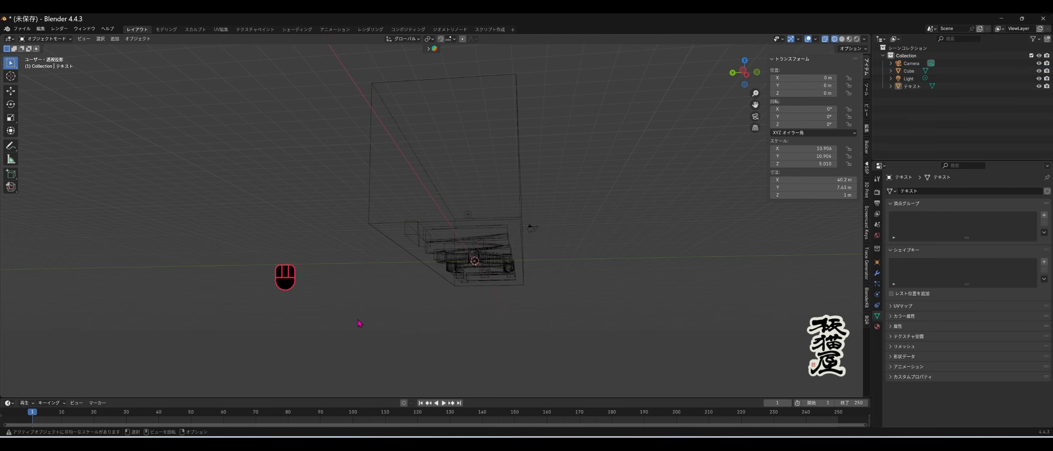
Step: Rotate the lettering 180° about the Y axis so it reads mirrored, and view it from the top
{"action": "middle_click_drag", "start_coordinate": [401, 299], "coordinate": [406, 263]}
{"action": "scroll", "coordinate": [395, 306], "scroll_direction": "up", "scroll_amount": 4}
{"action": "left_click", "coordinate": [415, 262]}
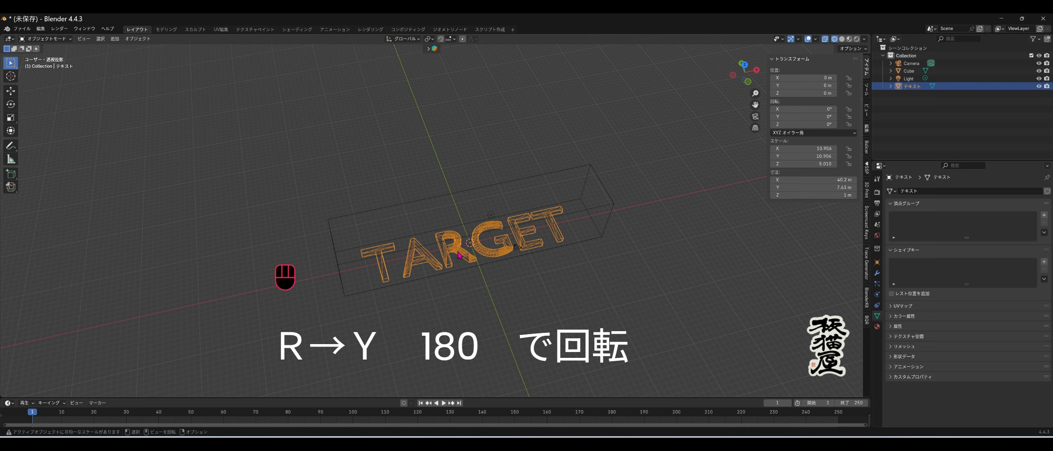
{"action": "key", "text": "r"}
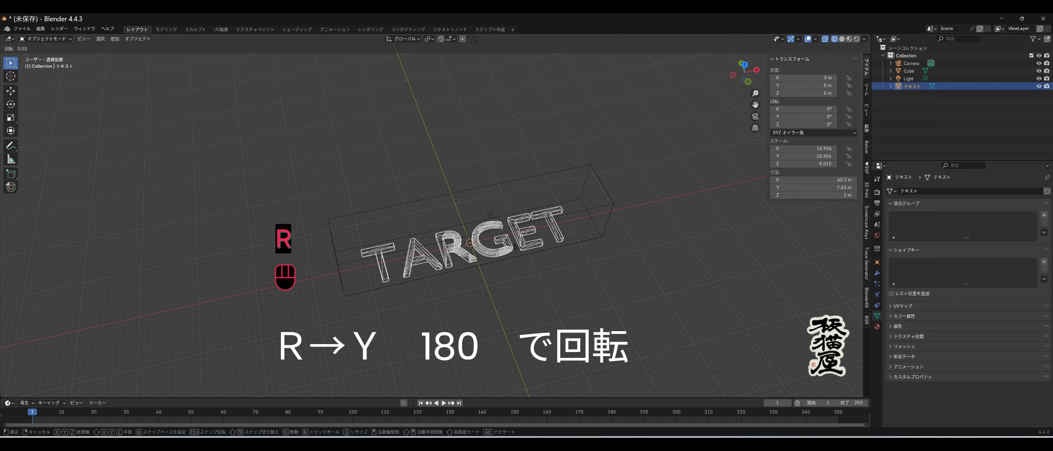
{"action": "type", "text": "y"}
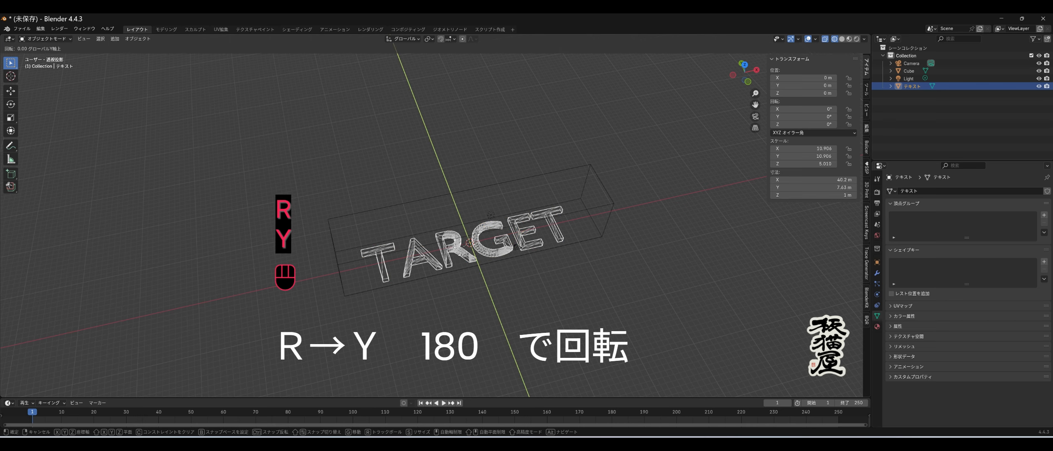
{"action": "type", "text": "180"}
{"action": "key", "text": "KP_Enter"}
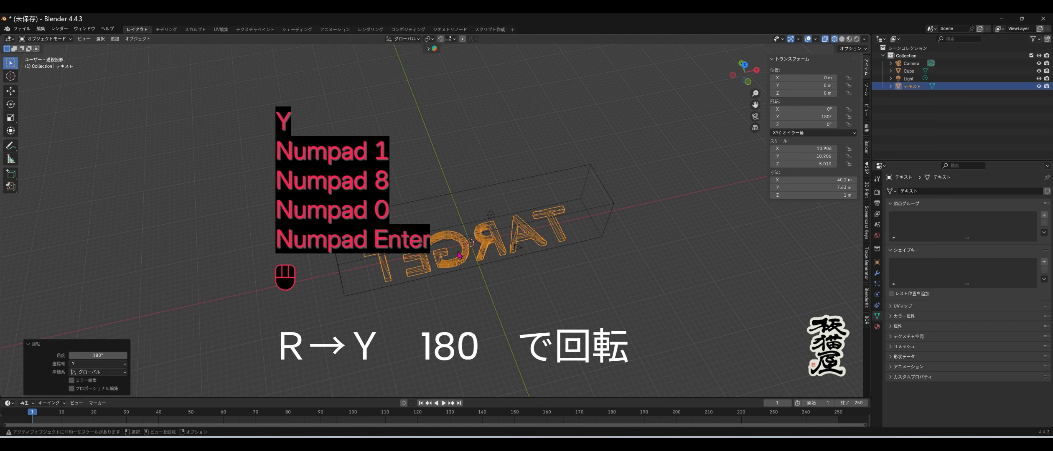
{"action": "left_click", "coordinate": [503, 318]}
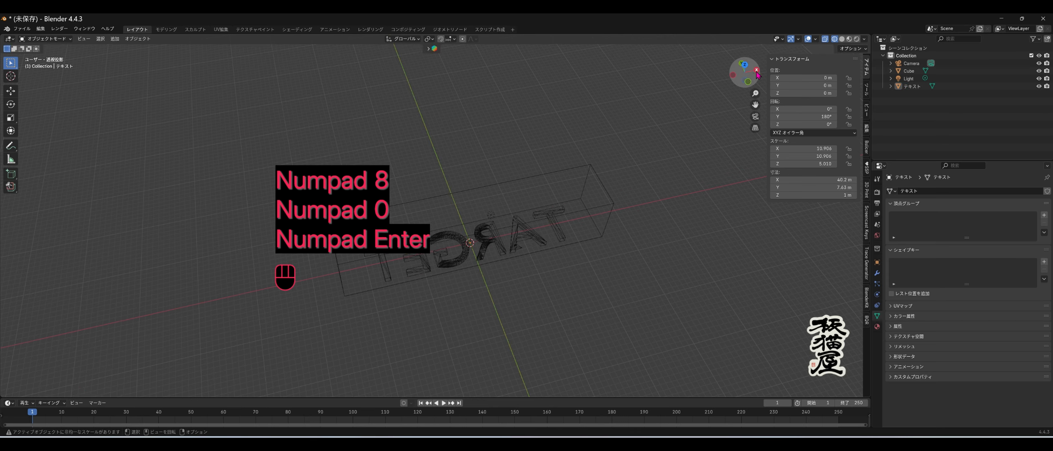
{"action": "left_click", "coordinate": [745, 65]}
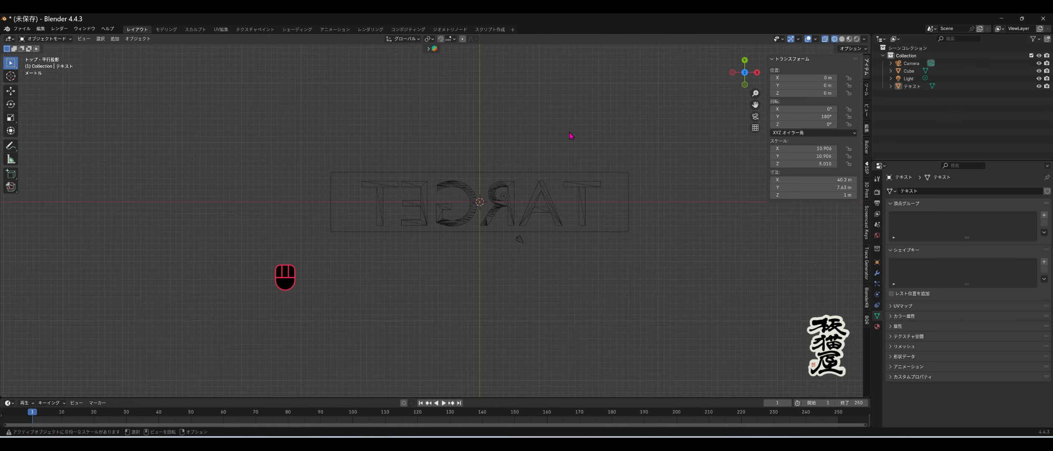
Step: Realign the box and the rotated lettering at their bottom faces on Z, using negative-side alignment relative to the active object
{"action": "middle_click_drag", "start_coordinate": [570, 135], "coordinate": [644, 94]}
{"action": "left_click", "coordinate": [741, 73]}
{"action": "scroll", "coordinate": [659, 164], "scroll_direction": "up", "scroll_amount": 3}
{"action": "middle_click_drag", "start_coordinate": [602, 159], "coordinate": [337, 151], "text": "shift"}
{"action": "scroll", "coordinate": [451, 174], "scroll_direction": "up", "scroll_amount": 8}
{"action": "middle_click_drag", "start_coordinate": [480, 179], "coordinate": [402, 186], "text": "shift"}
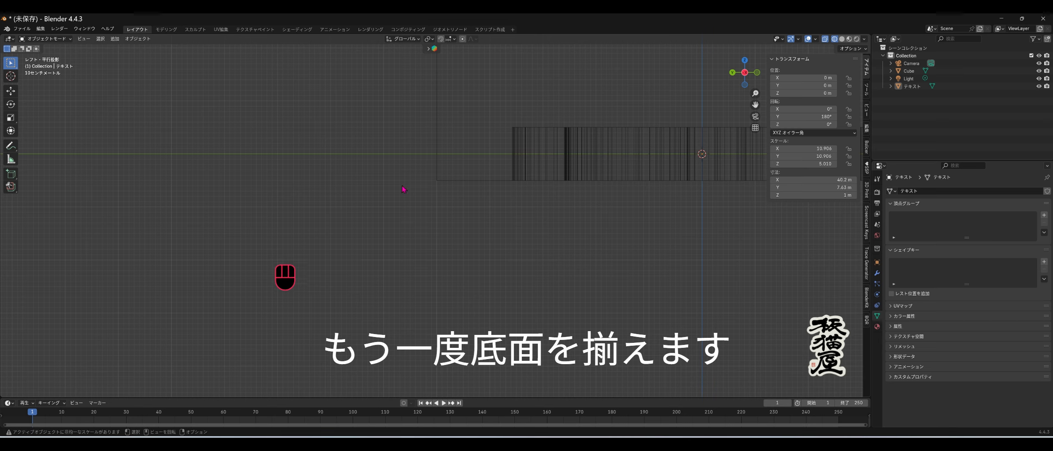
{"action": "left_click", "coordinate": [562, 176]}
{"action": "middle_click_drag", "start_coordinate": [587, 176], "coordinate": [483, 170], "text": "shift"}
{"action": "left_click_drag", "start_coordinate": [395, 194], "coordinate": [454, 157]}
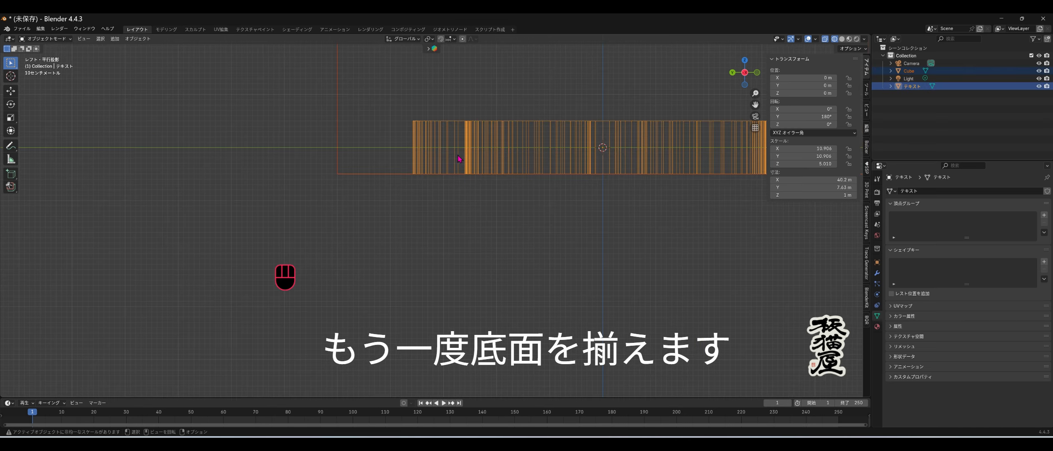
{"action": "left_click", "coordinate": [138, 39]}
{"action": "mouse_move", "coordinate": [167, 47]}
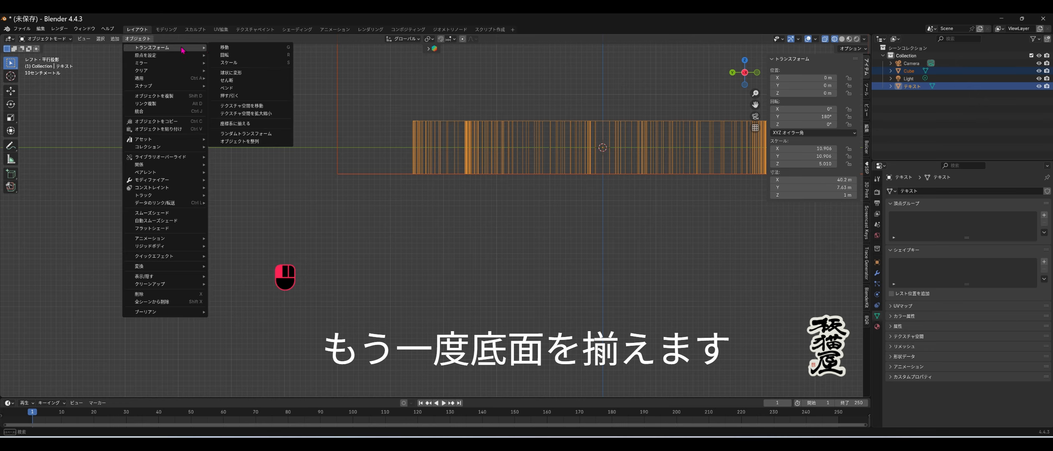
{"action": "left_click", "coordinate": [242, 142]}
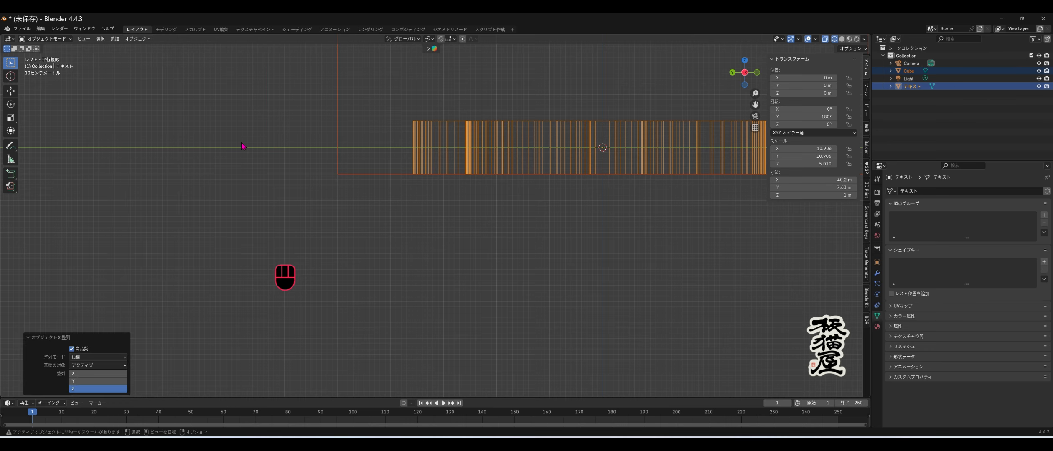
{"action": "left_click", "coordinate": [459, 257]}
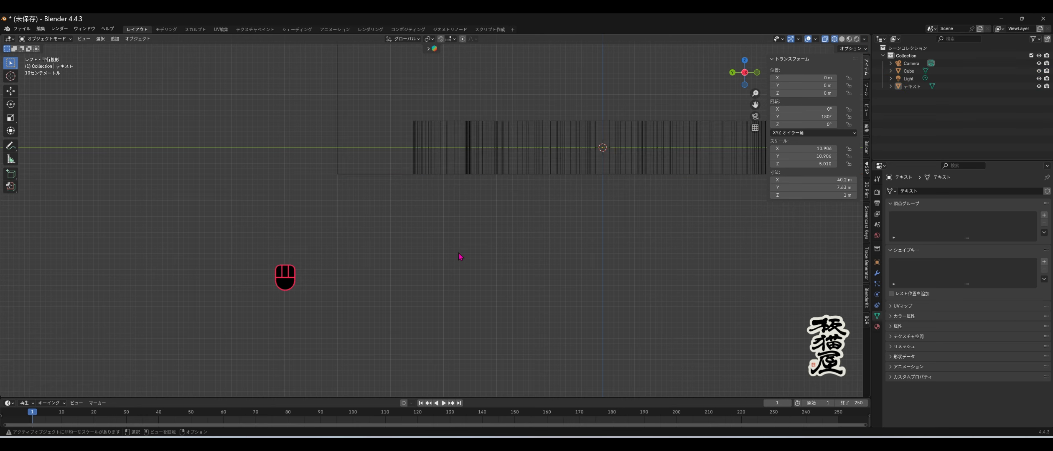
Step: Duplicate the TARGET lettering in place, without moving the copy
{"action": "left_click", "coordinate": [499, 170]}
{"action": "scroll", "coordinate": [499, 169], "scroll_direction": "down", "scroll_amount": 1}
{"action": "middle_click_drag", "start_coordinate": [446, 166], "coordinate": [348, 231], "text": "shift"}
{"action": "key", "text": "shift+d"}
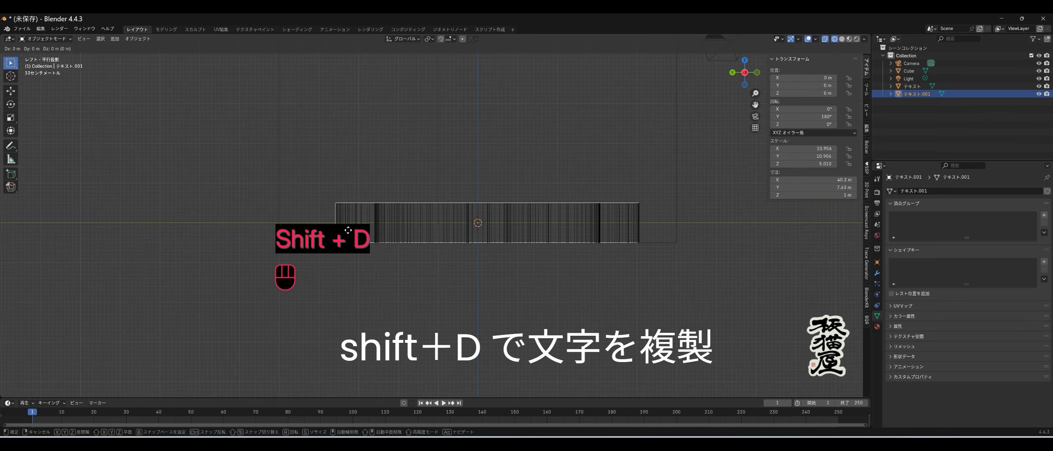
{"action": "right_click", "coordinate": [348, 208]}
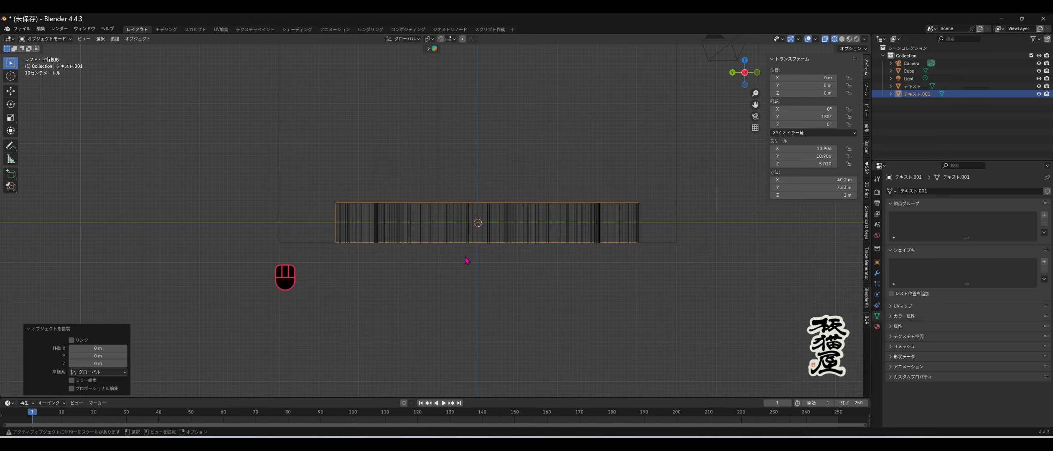
Step: Lower only the bottom vertices of the duplicated lettering about 0.22 m along Z, past the box's bottom face, and return to Object Mode
{"action": "key", "text": "Tab"}
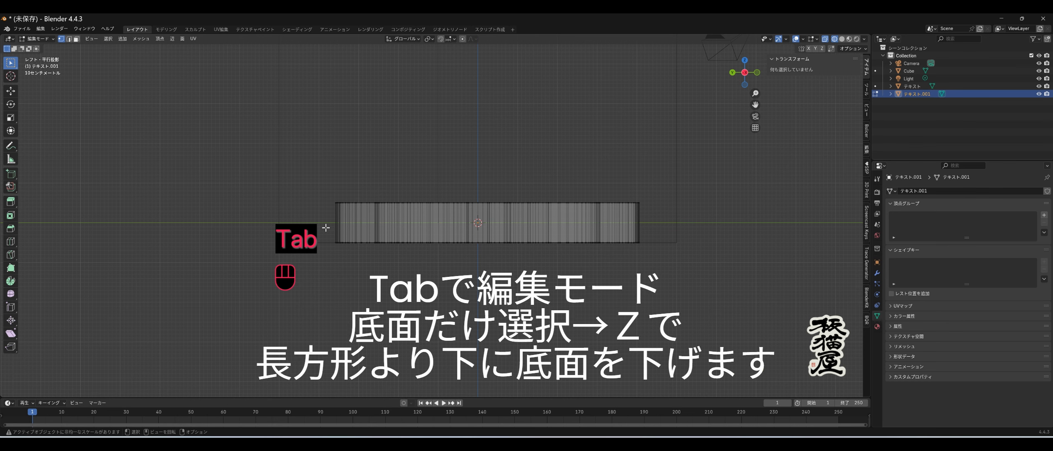
{"action": "left_click_drag", "start_coordinate": [323, 227], "coordinate": [659, 265]}
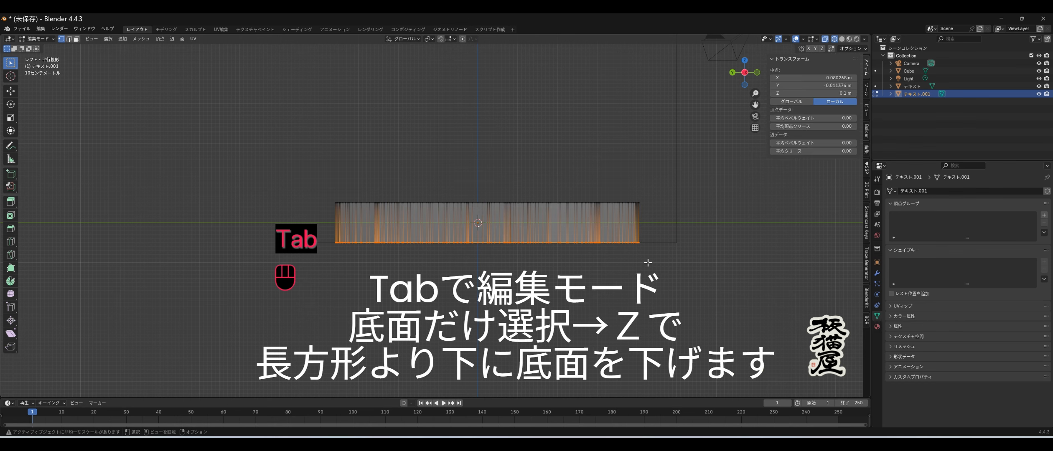
{"action": "key", "text": "g"}
{"action": "key", "text": "z"}
{"action": "left_click", "coordinate": [657, 262]}
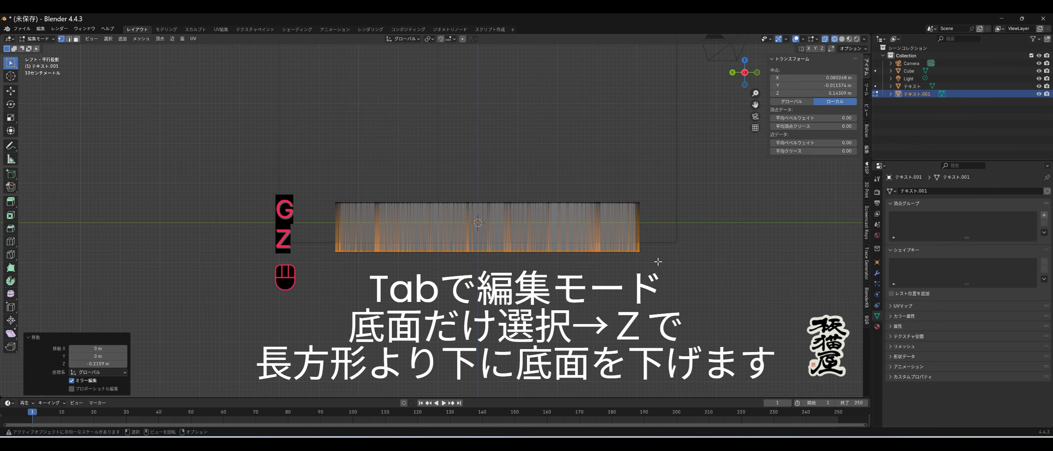
{"action": "middle_click_drag", "start_coordinate": [658, 262], "coordinate": [701, 167]}
{"action": "key", "text": "Tab"}
{"action": "key", "text": "shift+z"}
{"action": "scroll", "coordinate": [675, 238], "scroll_direction": "down", "scroll_amount": 3}
{"action": "left_click", "coordinate": [701, 167]}
Step: Cut the extended duplicate lettering out of the box with an Auto Boolean Difference
{"action": "middle_click_drag", "start_coordinate": [606, 257], "coordinate": [691, 159], "text": "shift"}
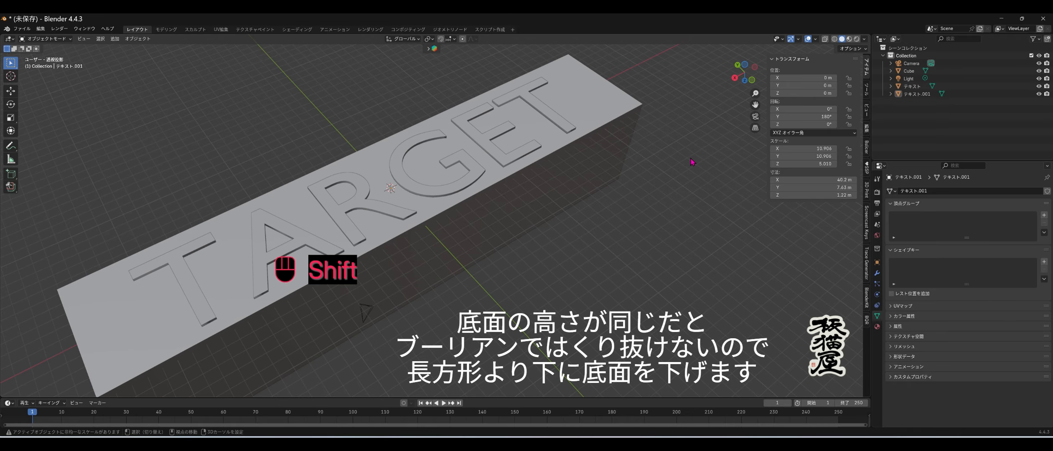
{"action": "middle_click_drag", "start_coordinate": [619, 175], "coordinate": [655, 167], "text": "shift"}
{"action": "left_click", "coordinate": [632, 147]}
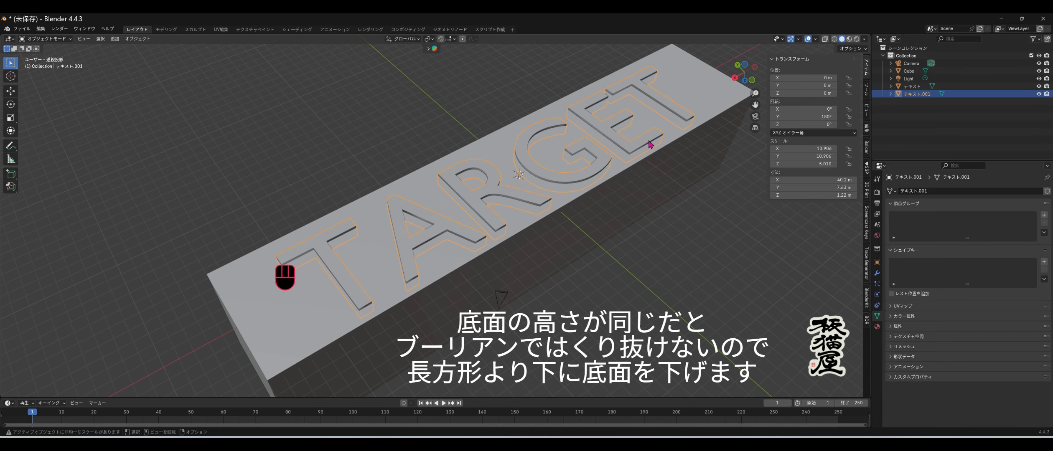
{"action": "left_click", "coordinate": [719, 103], "text": "shift"}
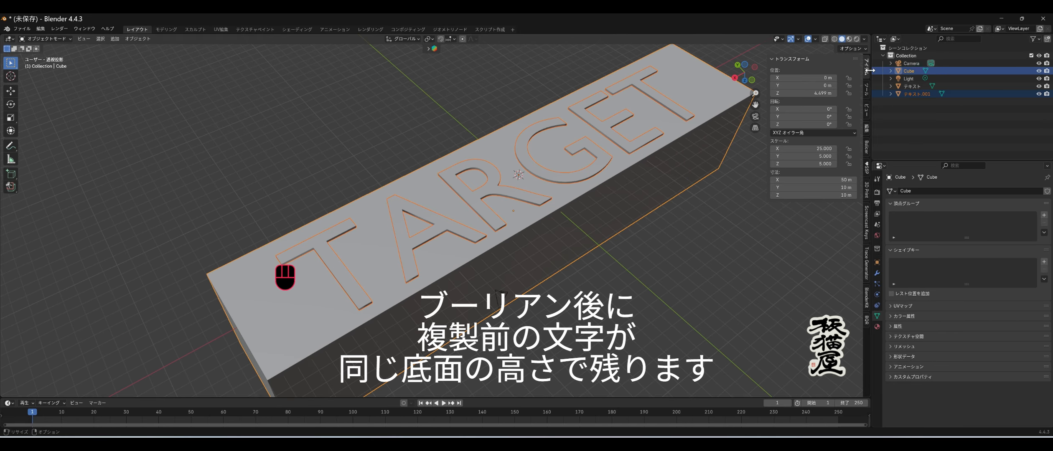
{"action": "left_click", "coordinate": [866, 130]}
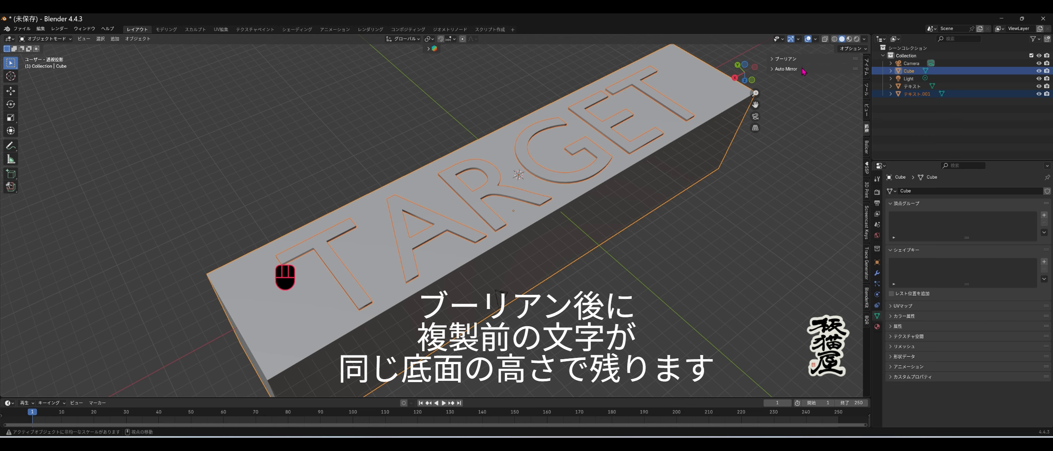
{"action": "left_click", "coordinate": [786, 59]}
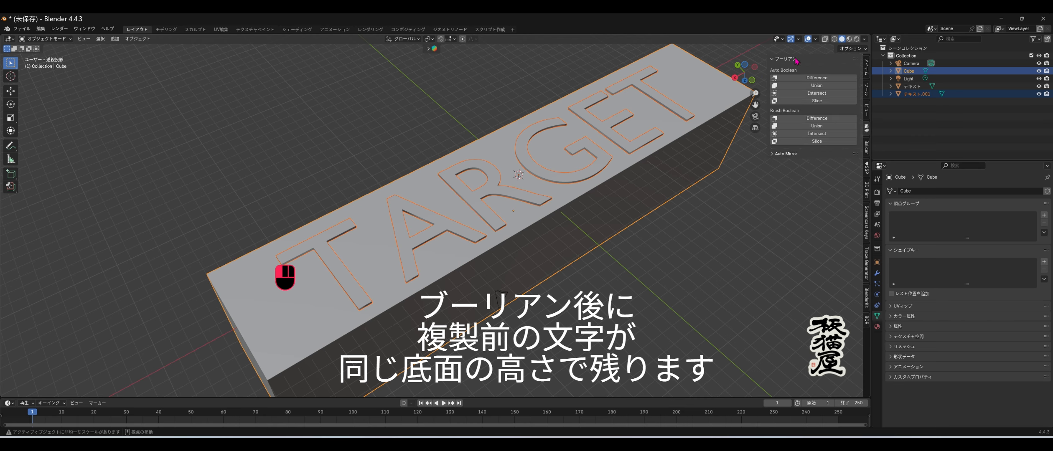
{"action": "left_click", "coordinate": [795, 81]}
Step: Examine the cut box and the remaining original lettering in wireframe and solid display from several angles
{"action": "left_click", "coordinate": [612, 124]}
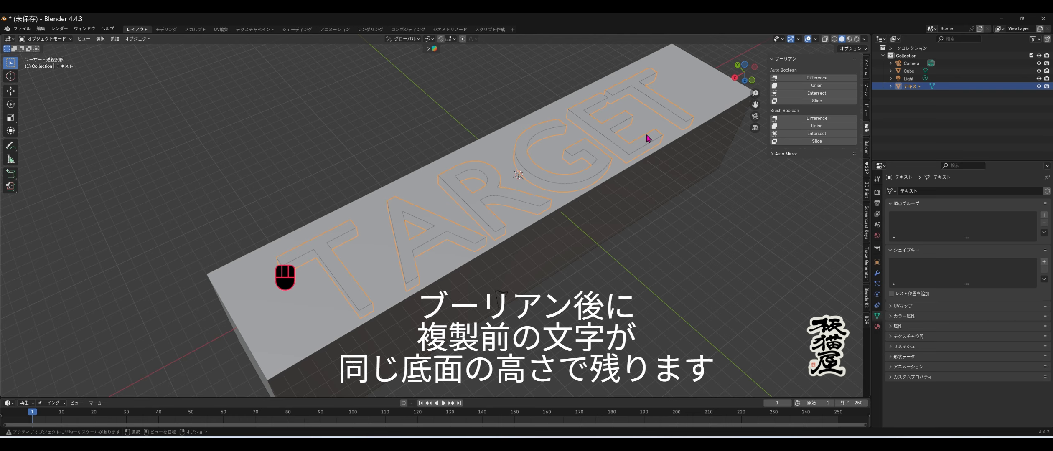
{"action": "middle_click_drag", "start_coordinate": [648, 136], "coordinate": [628, 148]}
{"action": "key", "text": "shift+z"}
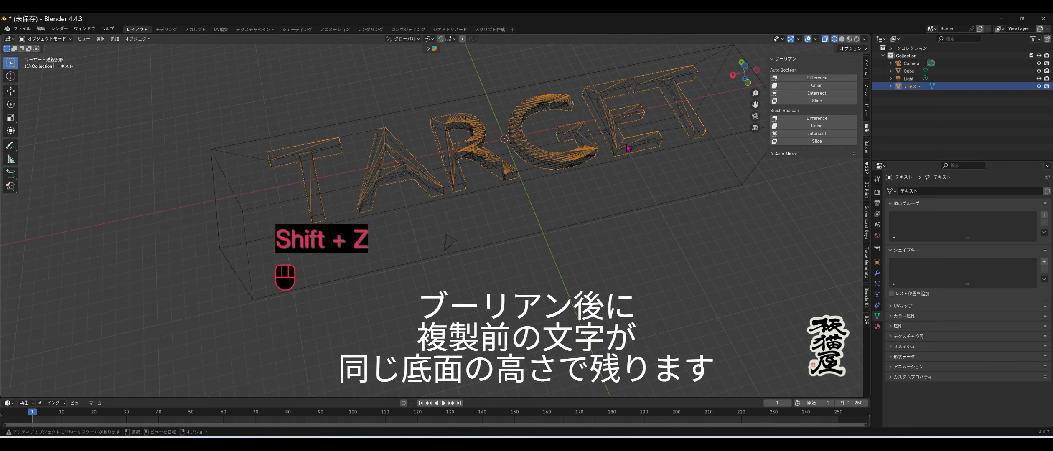
{"action": "left_click", "coordinate": [638, 220]}
{"action": "key", "text": "shift+z"}
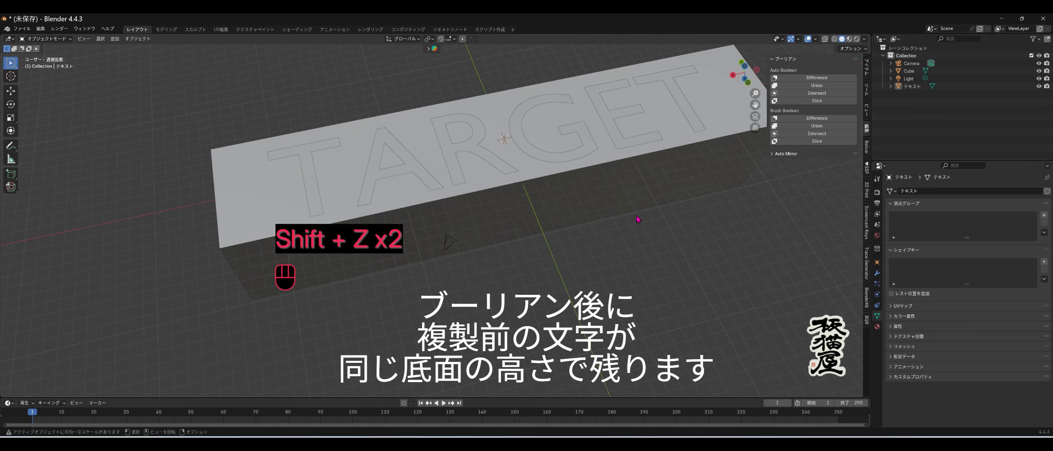
{"action": "middle_click_drag", "start_coordinate": [638, 221], "coordinate": [627, 185]}
{"action": "left_click", "coordinate": [590, 154]}
{"action": "left_click", "coordinate": [591, 155]}
{"action": "middle_click_drag", "start_coordinate": [590, 153], "coordinate": [578, 188], "text": "shift"}
{"action": "left_click", "coordinate": [587, 160]}
{"action": "left_click", "coordinate": [567, 183]}
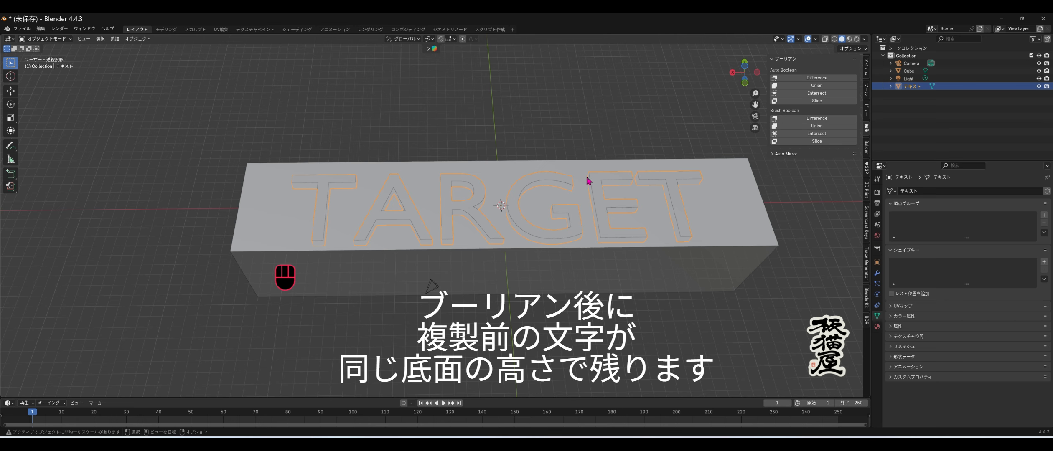
Step: Move the original lettering off the box to expose the recess, and undo that move
{"action": "key", "text": "g"}
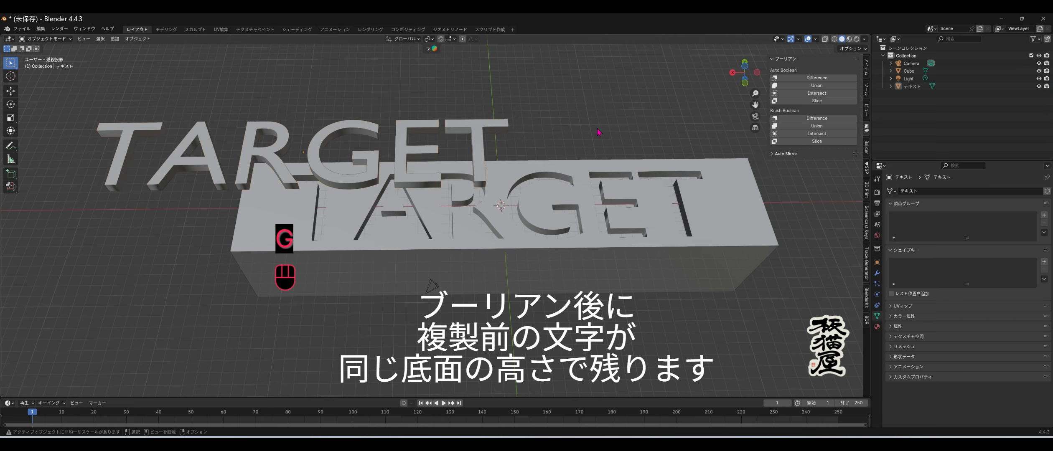
{"action": "middle_click_drag", "start_coordinate": [605, 151], "coordinate": [606, 131]}
{"action": "key", "text": "shift+z"}
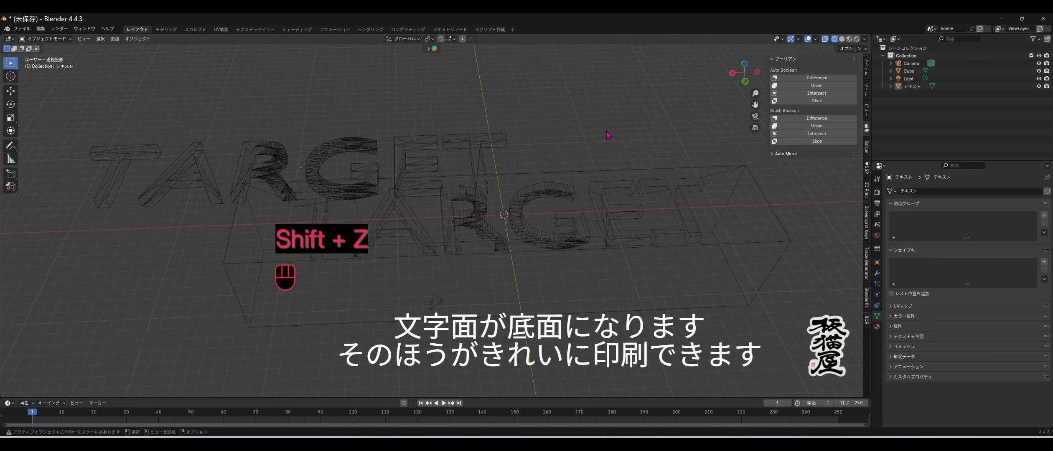
{"action": "key", "text": "shift+z"}
{"action": "key", "text": "ctrl+z"}
{"action": "key", "text": "ctrl+z"}
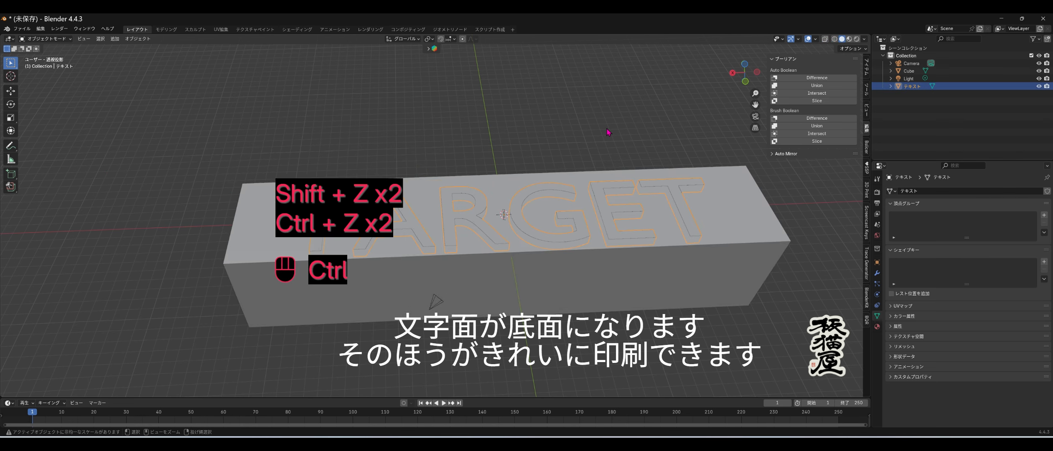
Step: Set the base color of the box's material to red and display the scene in Material Preview shading
{"action": "middle_click_drag", "start_coordinate": [607, 130], "coordinate": [629, 154]}
{"action": "left_click", "coordinate": [622, 126]}
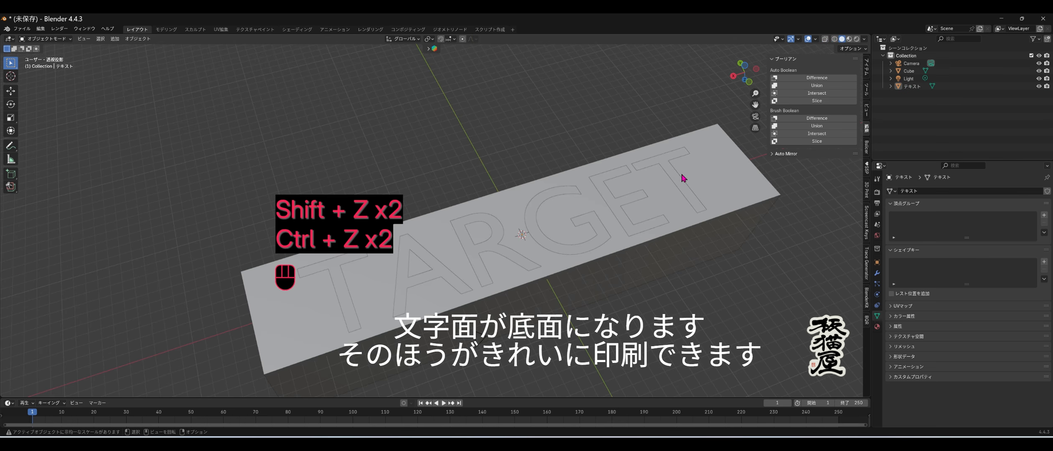
{"action": "left_click", "coordinate": [709, 179]}
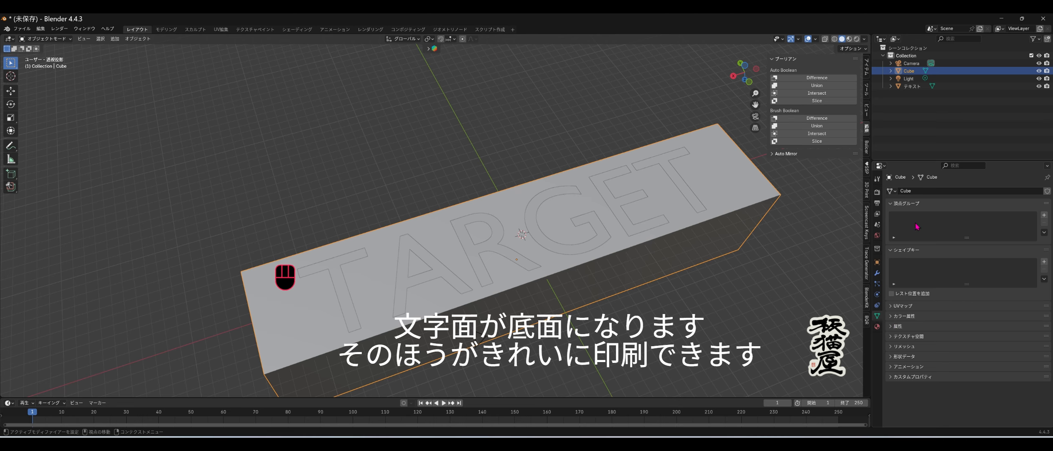
{"action": "left_click", "coordinate": [877, 326]}
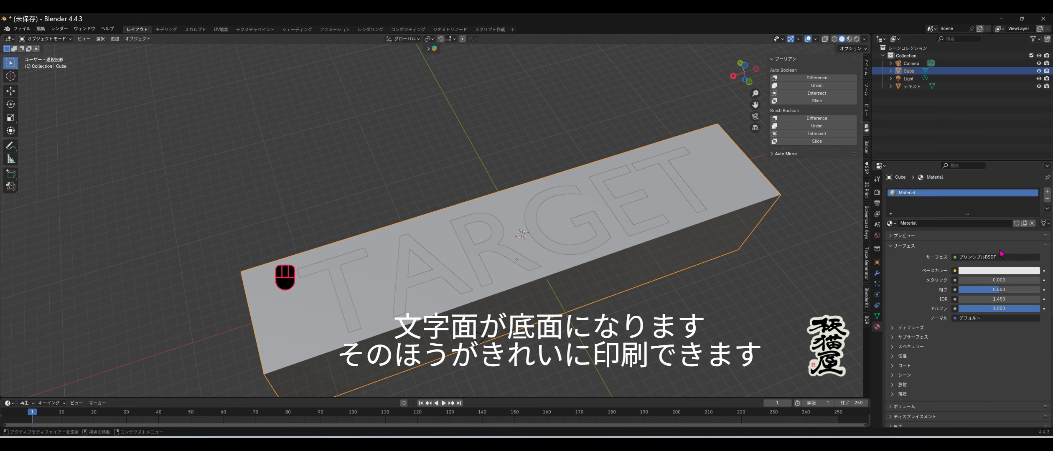
{"action": "left_click", "coordinate": [988, 273]}
{"action": "left_click", "coordinate": [998, 205]}
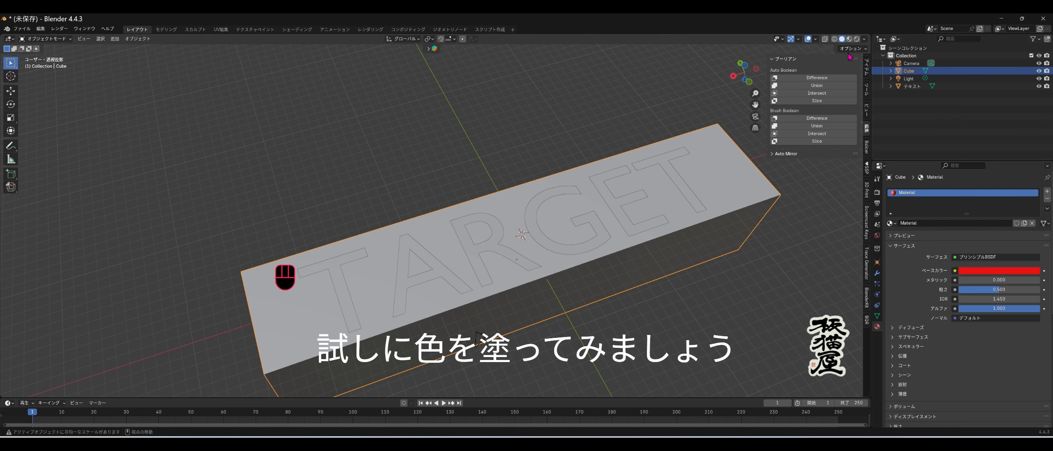
{"action": "left_click", "coordinate": [849, 39]}
{"action": "left_click", "coordinate": [797, 200]}
Step: Select the four vertical corner edges of the box in edge select mode
{"action": "middle_click_drag", "start_coordinate": [798, 203], "coordinate": [545, 216]}
{"action": "key", "text": "Tab"}
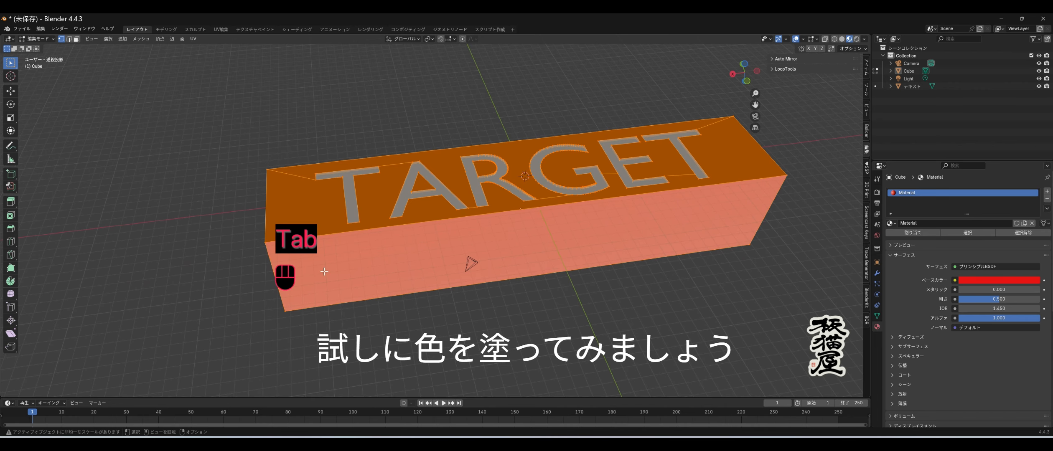
{"action": "key", "text": "2"}
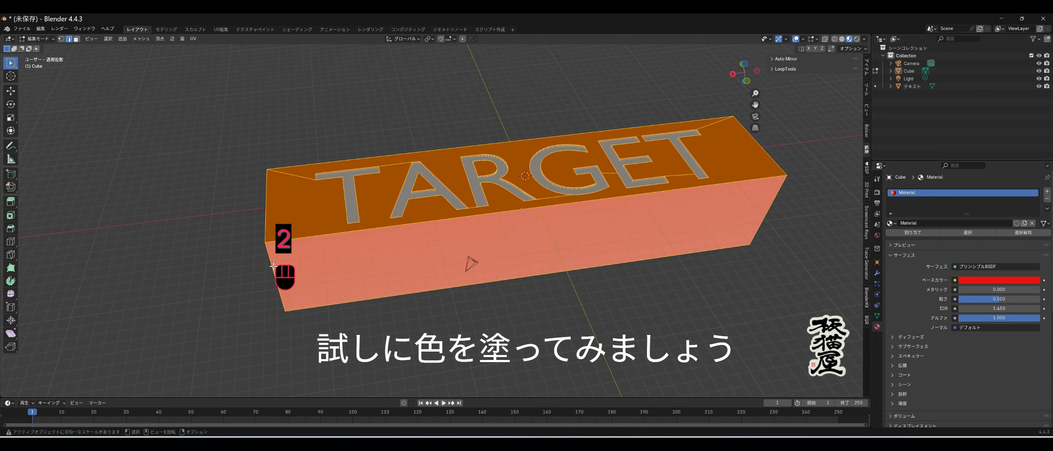
{"action": "left_click", "coordinate": [273, 266]}
{"action": "middle_click_drag", "start_coordinate": [298, 265], "coordinate": [309, 263]}
{"action": "left_click", "coordinate": [743, 204], "text": "shift"}
{"action": "middle_click_drag", "start_coordinate": [684, 221], "coordinate": [732, 187]}
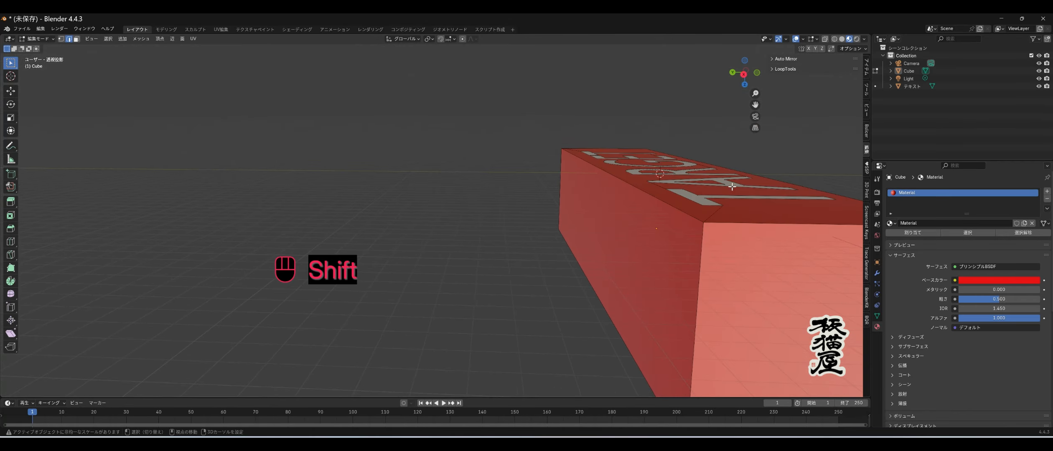
{"action": "left_click", "coordinate": [699, 268], "text": "shift"}
{"action": "middle_click_drag", "start_coordinate": [699, 268], "coordinate": [685, 264]}
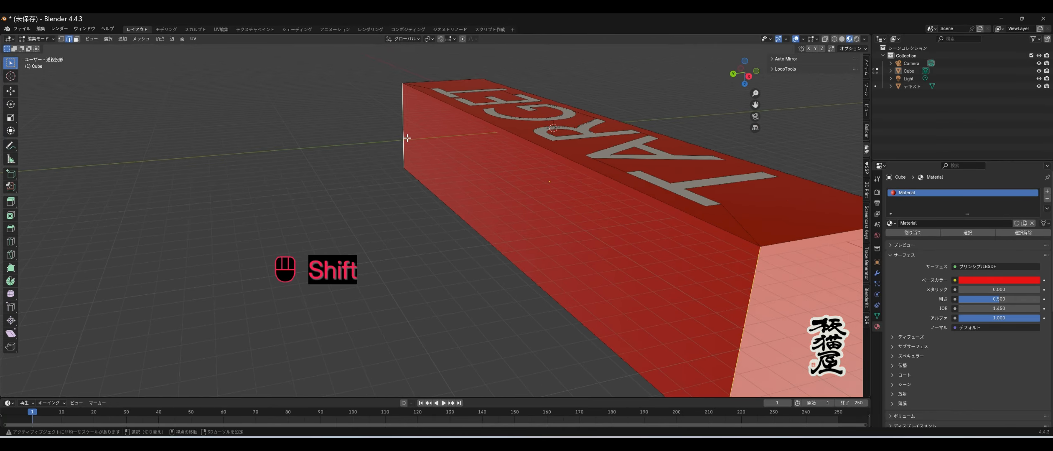
{"action": "mouse_move", "coordinate": [407, 138]}
{"action": "middle_mouse_down"}
{"action": "mouse_move", "coordinate": [472, 150]}
{"action": "mouse_move", "coordinate": [418, 152]}
{"action": "mouse_move", "coordinate": [505, 113]}
{"action": "middle_mouse_up"}
{"action": "middle_click_drag", "start_coordinate": [486, 162], "coordinate": [483, 171]}
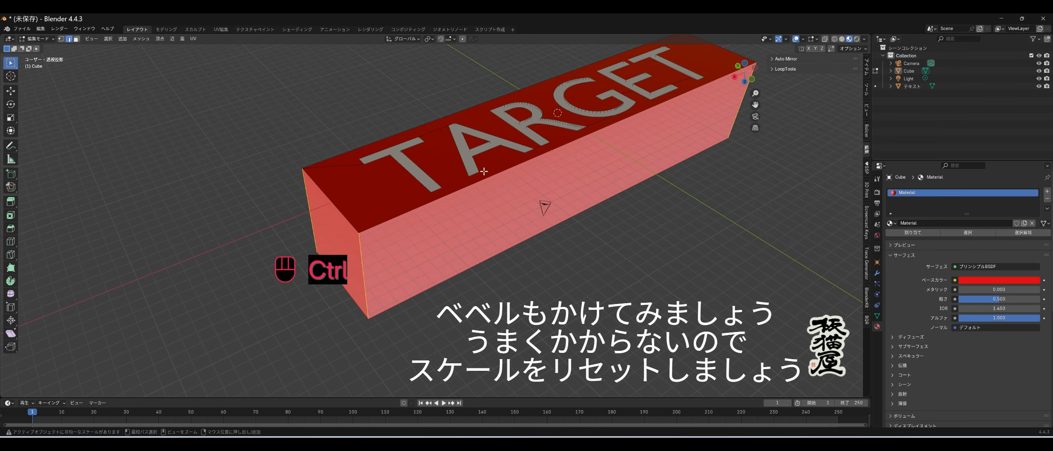
Step: Try to bevel the four vertical corner edges of the box
{"action": "key", "text": "ctrl+b"}
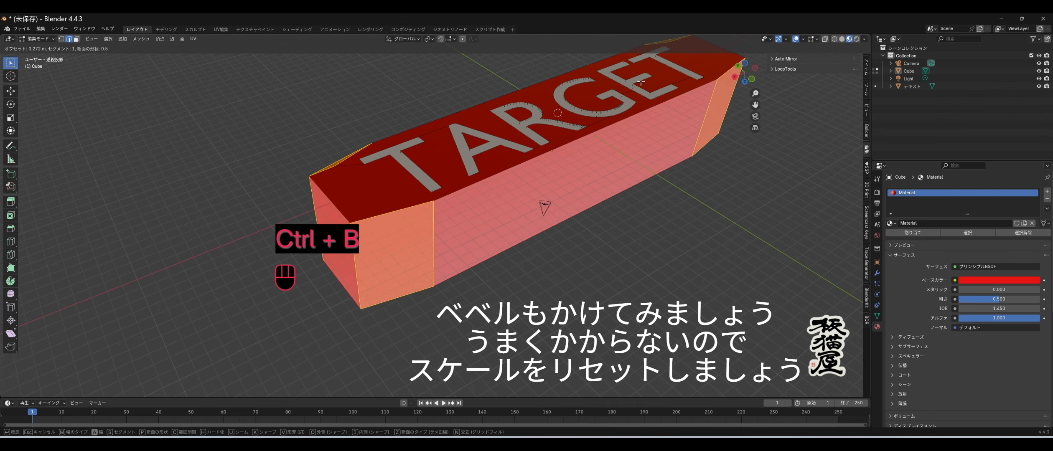
{"action": "right_click", "coordinate": [625, 84]}
Step: Apply the box's scale in Object Mode and return to Edit Mode with the corner edges selected
{"action": "key", "text": "Tab"}
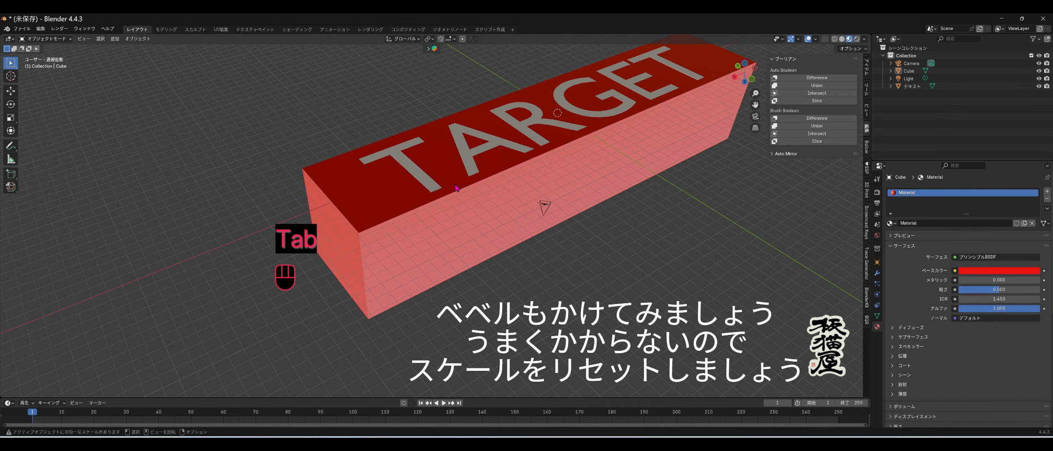
{"action": "left_click", "coordinate": [383, 222]}
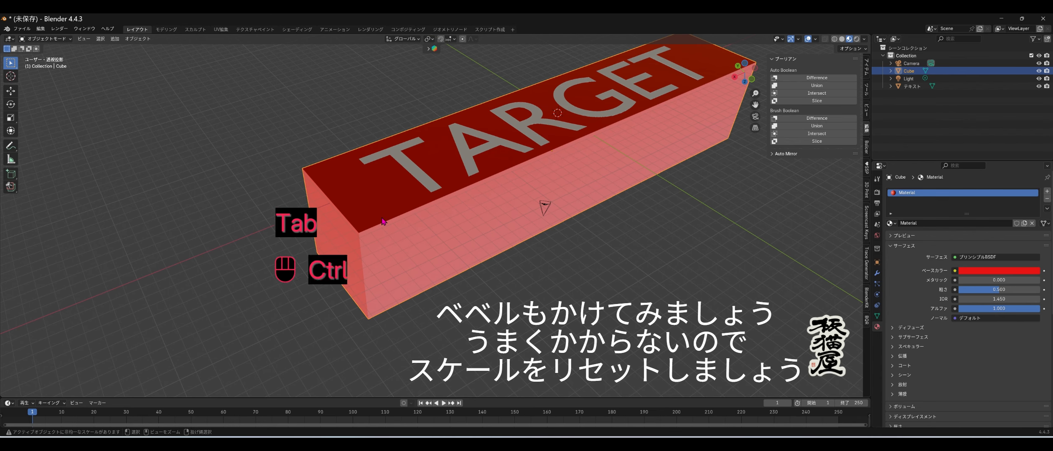
{"action": "key", "text": "ctrl+a"}
{"action": "left_click", "coordinate": [366, 234]}
{"action": "key", "text": "Tab"}
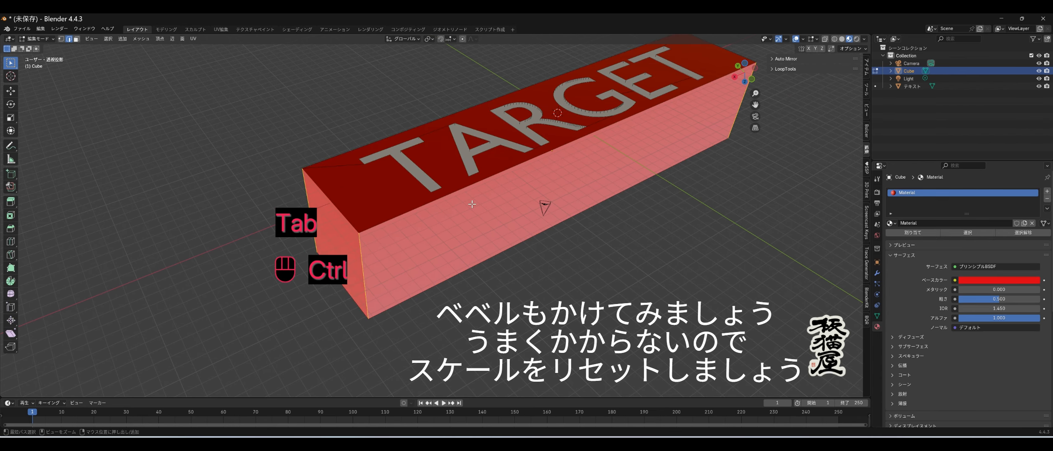
Step: Bevel the four vertical corner edges of the box by about 2.04 m with 5 segments and return to Object Mode
{"action": "key", "text": "ctrl+b"}
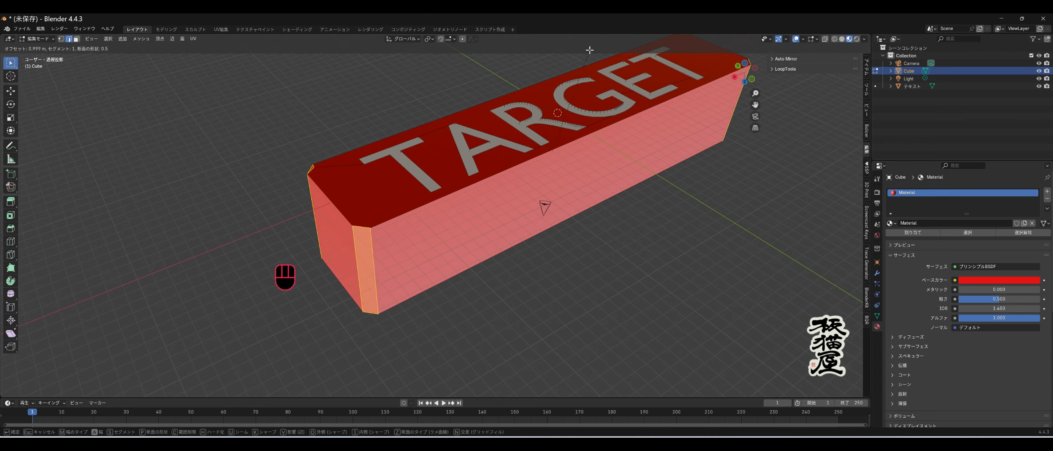
{"action": "scroll", "coordinate": [598, 42], "scroll_direction": "up", "scroll_amount": 5}
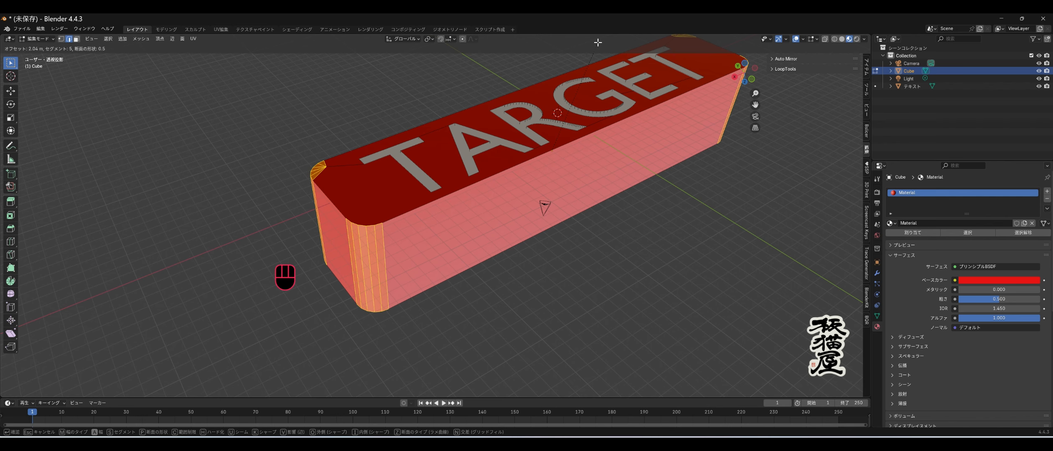
{"action": "left_click", "coordinate": [598, 42]}
{"action": "key", "text": "Tab"}
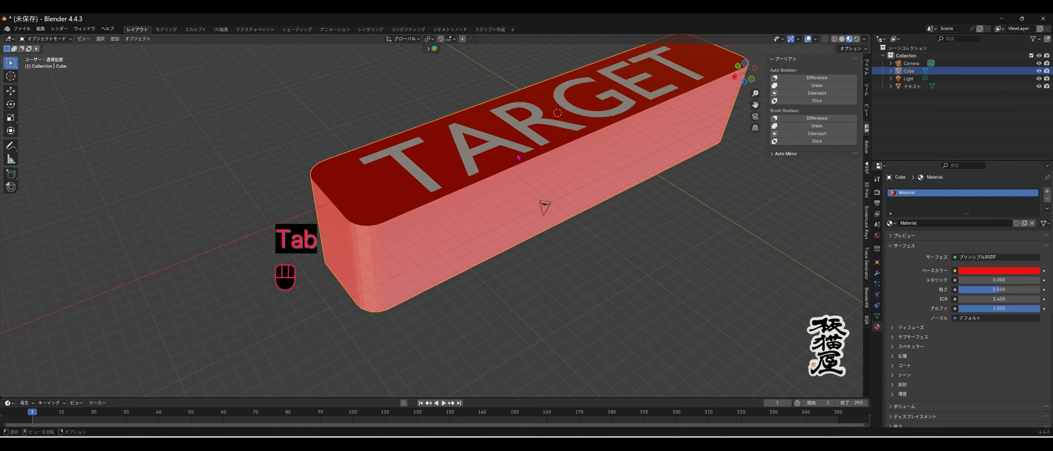
Step: Export the beveled block with its inlaid lettering as an STL file named TARGET
{"action": "scroll", "coordinate": [601, 204], "scroll_direction": "down", "scroll_amount": 3}
{"action": "middle_click_drag", "start_coordinate": [600, 204], "coordinate": [581, 245]}
{"action": "middle_click_drag", "start_coordinate": [647, 244], "coordinate": [575, 204], "text": "shift"}
{"action": "scroll", "coordinate": [568, 242], "scroll_direction": "up", "scroll_amount": 1}
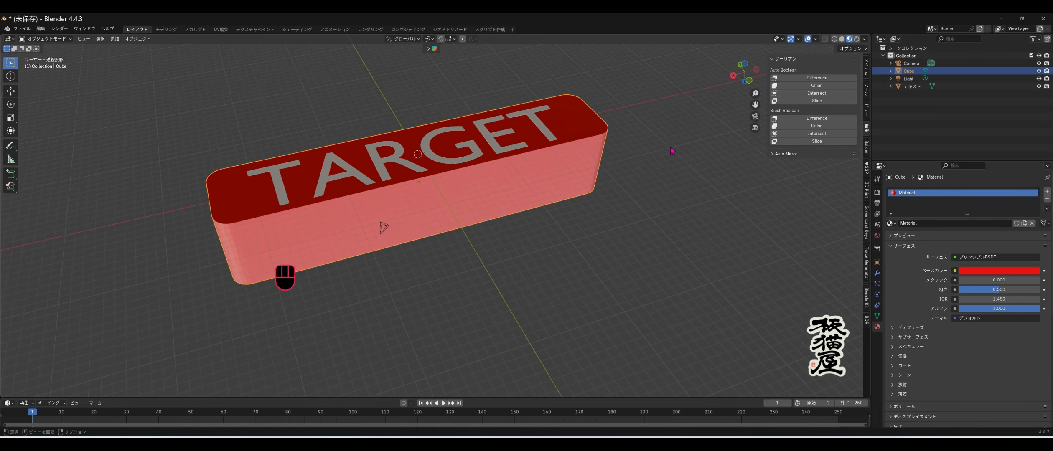
{"action": "left_click", "coordinate": [744, 64]}
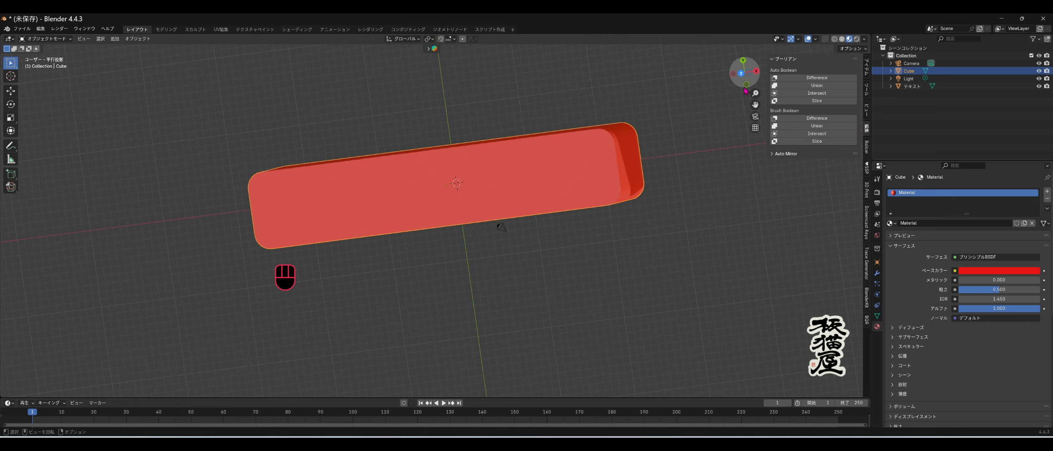
{"action": "middle_click_drag", "start_coordinate": [623, 128], "coordinate": [611, 90]}
{"action": "left_click", "coordinate": [22, 28]}
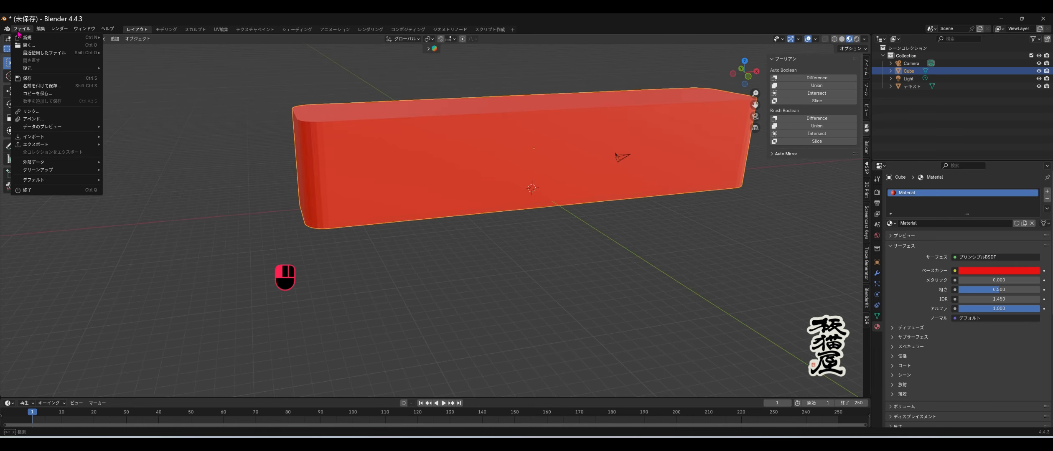
{"action": "mouse_move", "coordinate": [63, 145]}
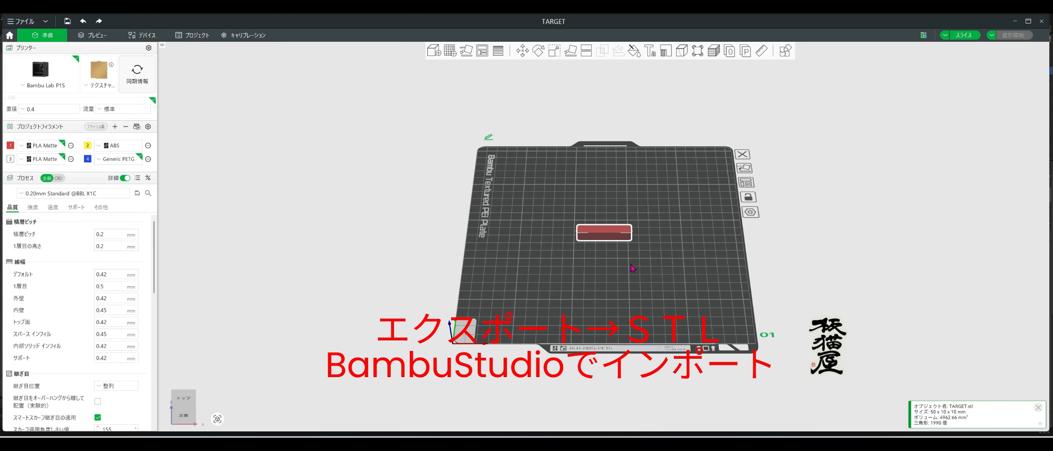
Step: Switch to Bambu Studio and check the dimensions of the imported TARGET block with the Scale tool
{"action": "scroll", "coordinate": [642, 276], "scroll_direction": "up", "scroll_amount": 9}
{"action": "left_click_drag", "start_coordinate": [646, 274], "coordinate": [659, 269]}
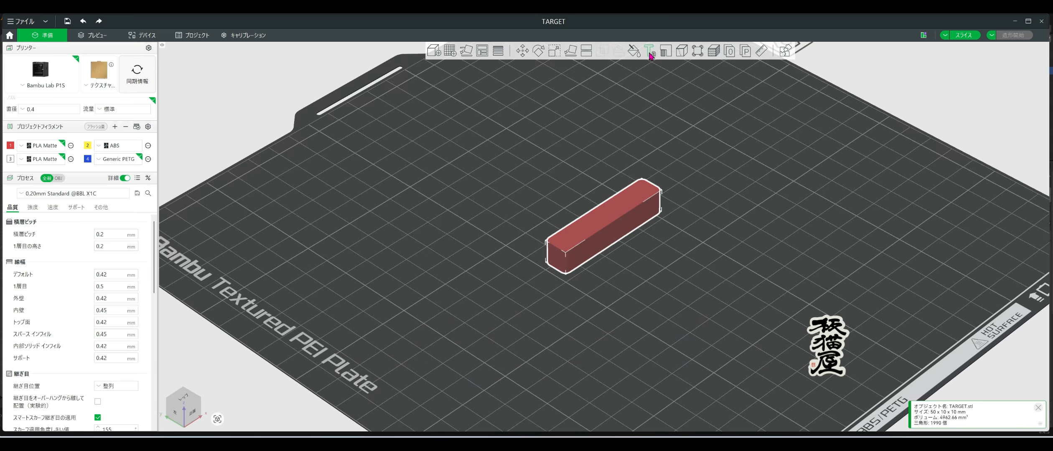
{"action": "left_click", "coordinate": [554, 50]}
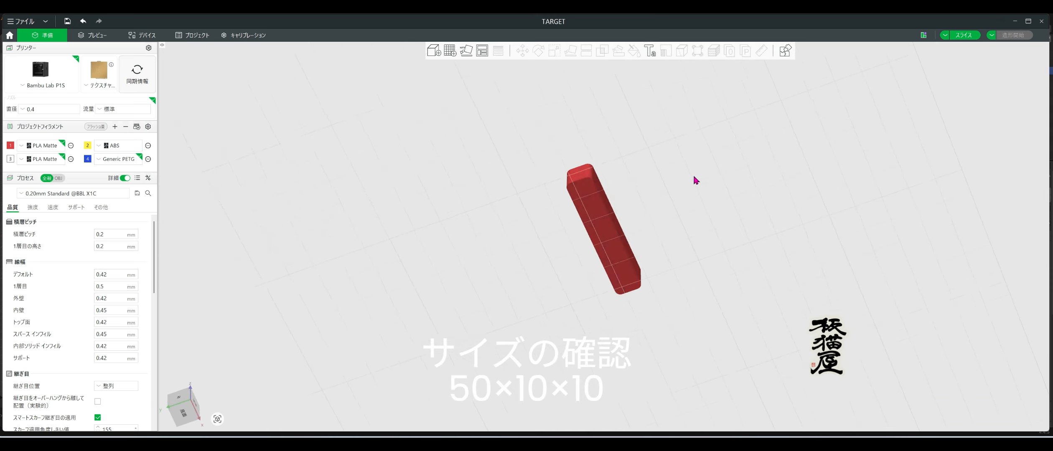
Step: Color the body of the block with filament 3 using the Fill tool of Color Painting
{"action": "left_click_drag", "start_coordinate": [733, 162], "coordinate": [726, 177]}
{"action": "scroll", "coordinate": [699, 222], "scroll_direction": "up", "scroll_amount": 5}
{"action": "scroll", "coordinate": [700, 224], "scroll_direction": "up", "scroll_amount": 3}
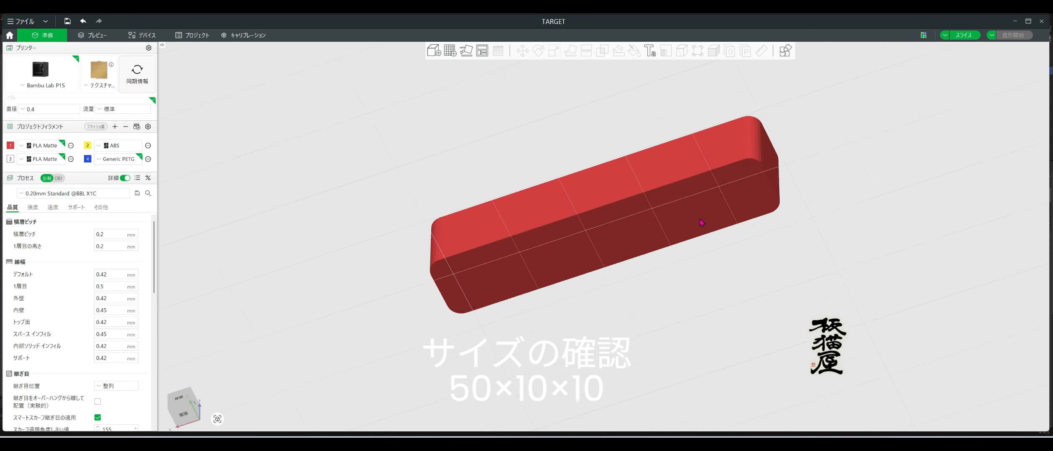
{"action": "left_click", "coordinate": [737, 180]}
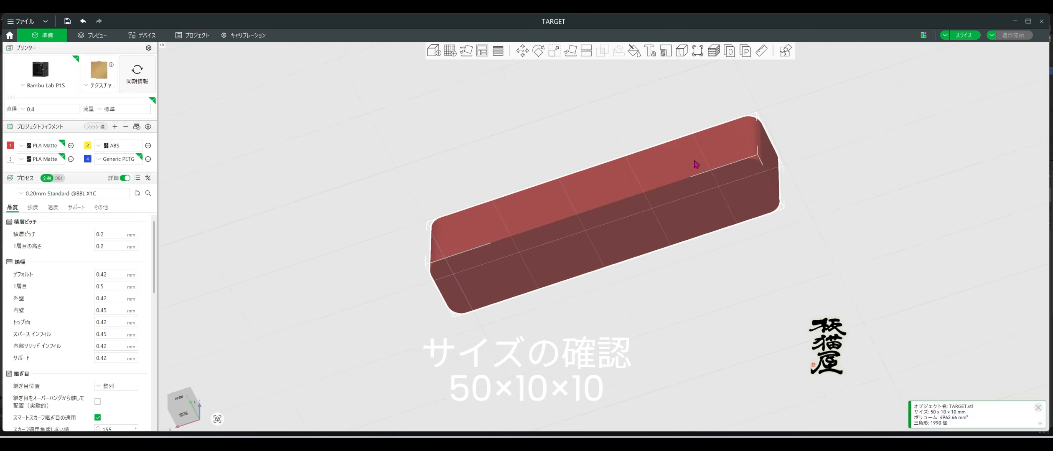
{"action": "left_click", "coordinate": [635, 52]}
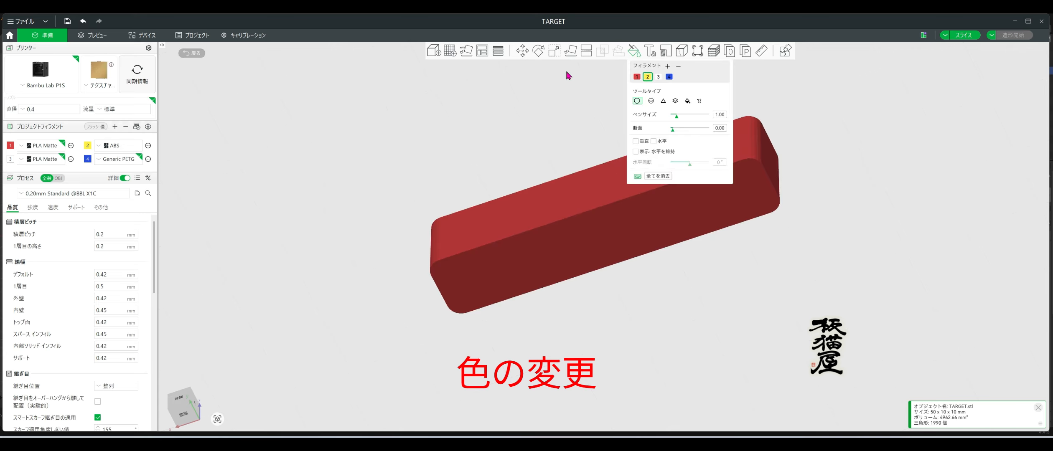
{"action": "left_click", "coordinate": [658, 76]}
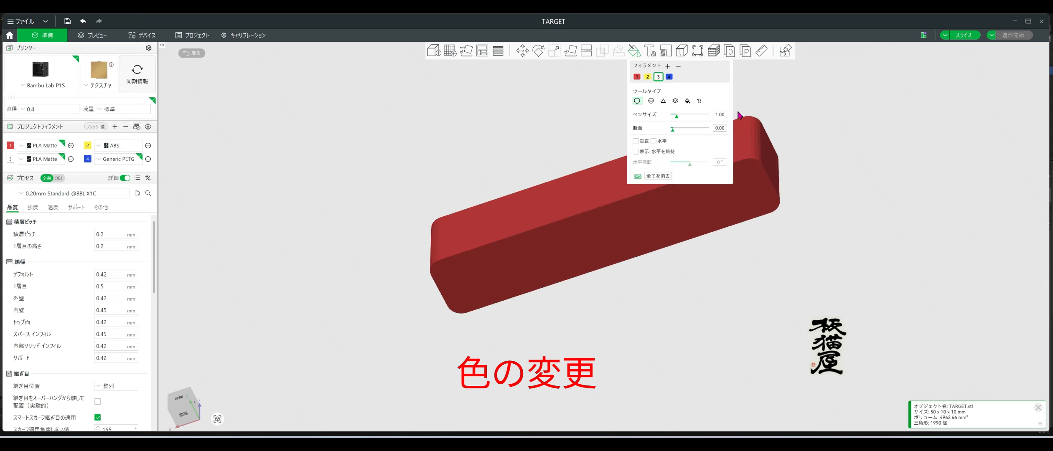
{"action": "left_click", "coordinate": [687, 100]}
{"action": "left_click", "coordinate": [754, 149]}
Step: Slice the plate and examine the lettering on the underside of the block in the sliced preview
{"action": "left_click_drag", "start_coordinate": [844, 182], "coordinate": [892, 159]}
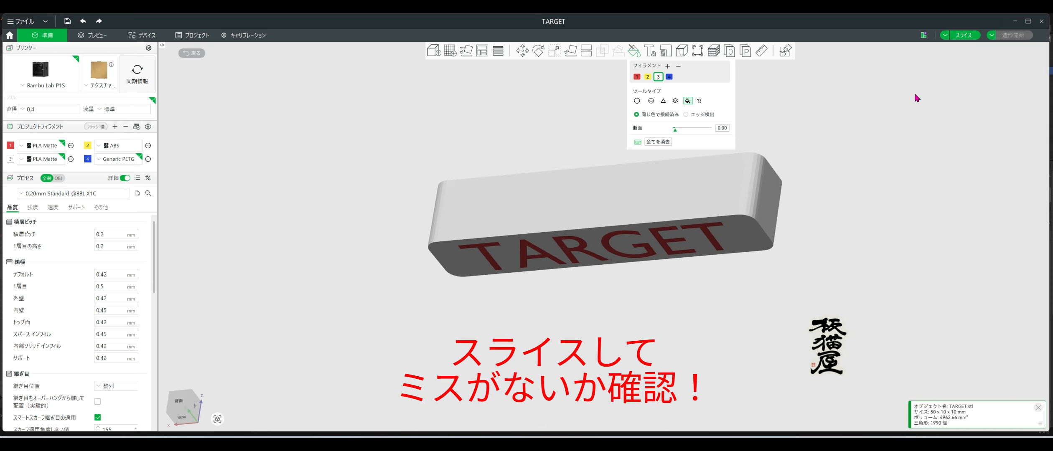
{"action": "left_click", "coordinate": [961, 36]}
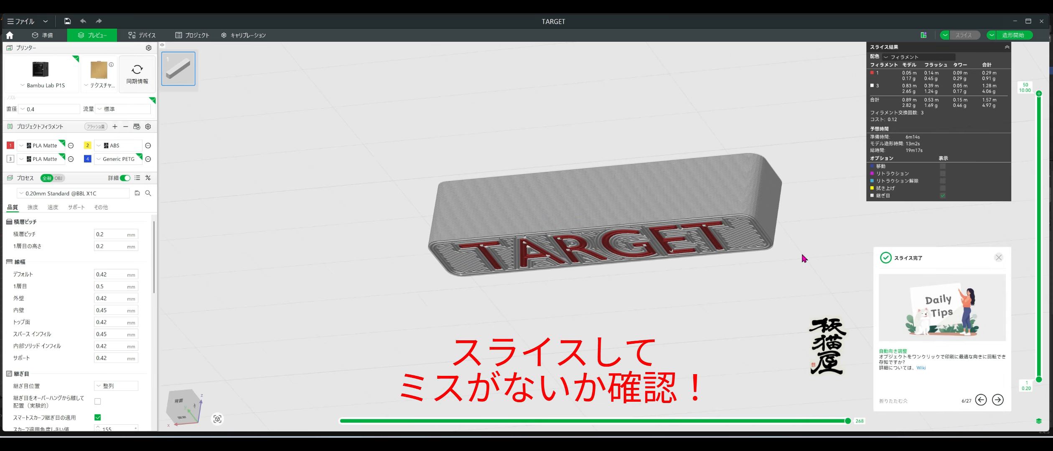
{"action": "left_click_drag", "start_coordinate": [801, 251], "coordinate": [803, 227]}
{"action": "scroll", "coordinate": [765, 237], "scroll_direction": "up", "scroll_amount": 3}
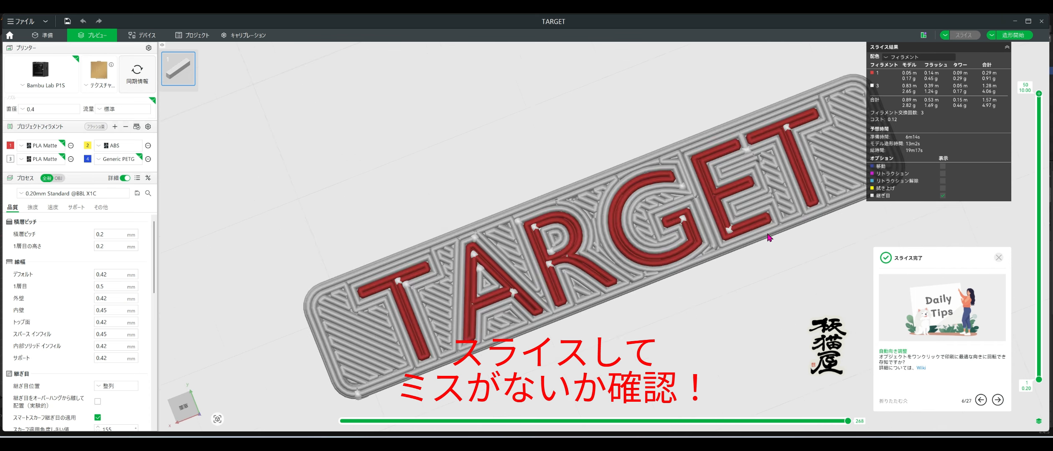
{"action": "scroll", "coordinate": [771, 232], "scroll_direction": "down", "scroll_amount": 5}
{"action": "left_click_drag", "start_coordinate": [776, 227], "coordinate": [776, 251]}
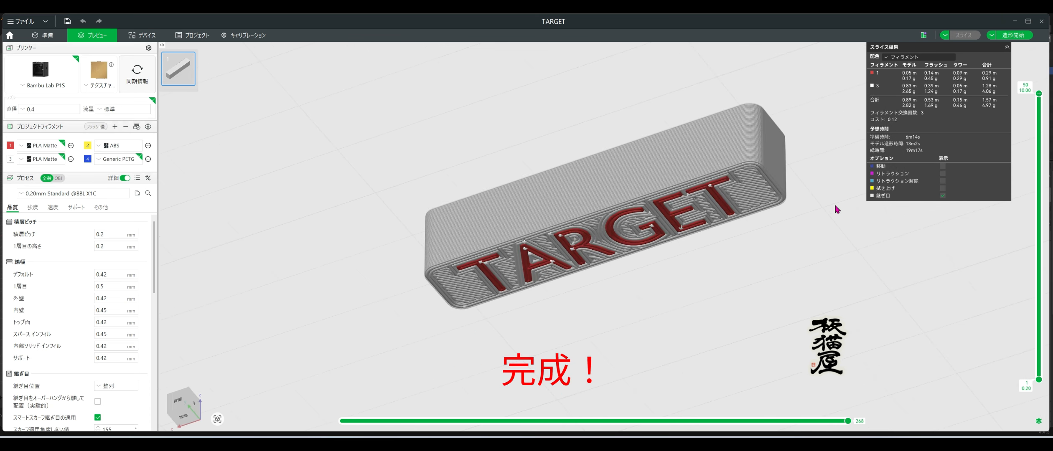
Step: Inspect the block's internal layers down to about 3.2 mm height, restore all layers and view the underside lettering
{"action": "left_click_drag", "start_coordinate": [1039, 93], "coordinate": [1015, 293]}
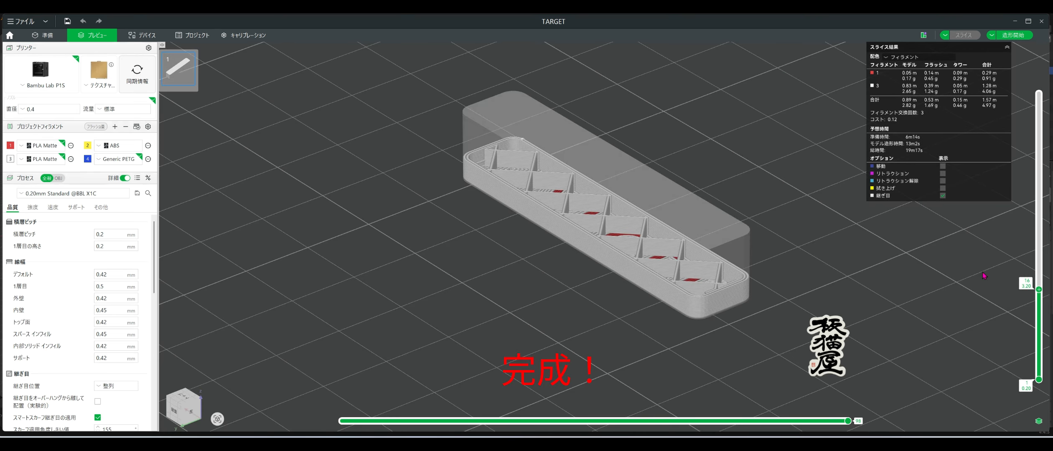
{"action": "left_click_drag", "start_coordinate": [1038, 290], "coordinate": [1019, 95]}
{"action": "left_click_drag", "start_coordinate": [811, 228], "coordinate": [822, 175]}
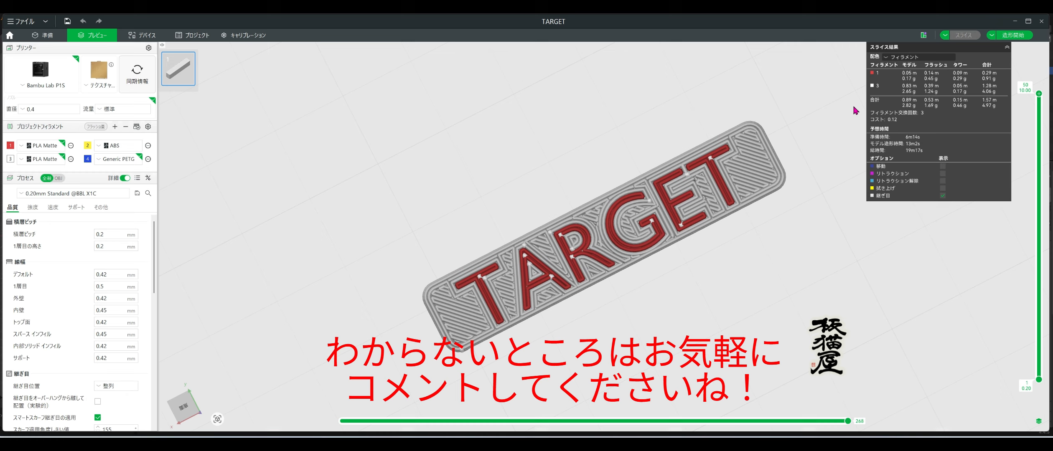